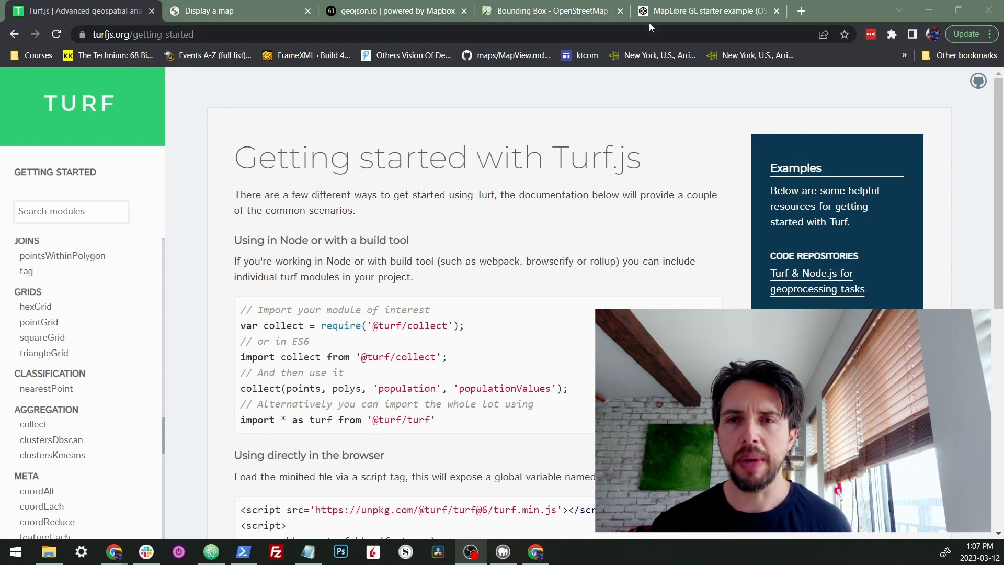
pyautogui.click(211, 551)
pyautogui.scroll(5, 477, 235)
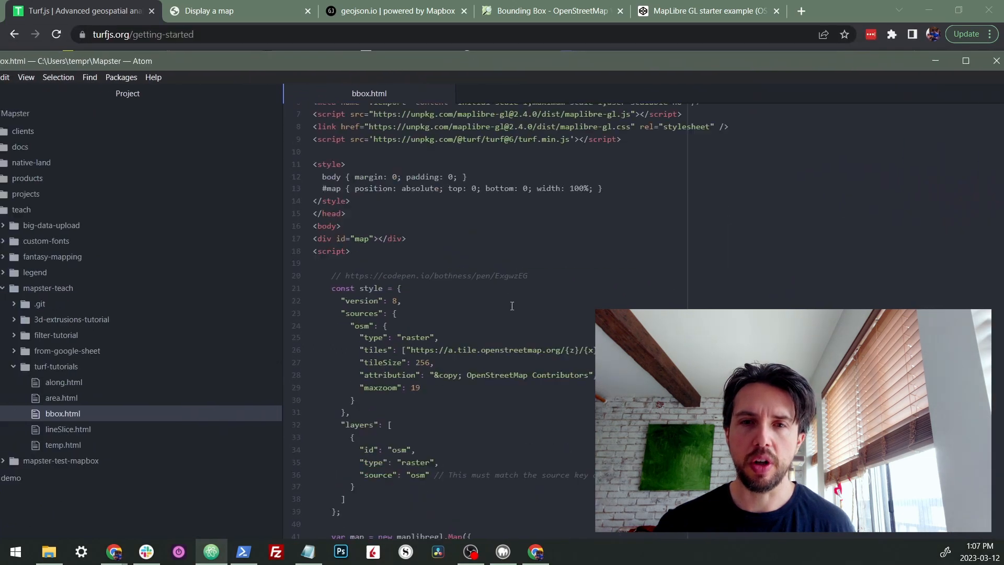
pyautogui.click(510, 226)
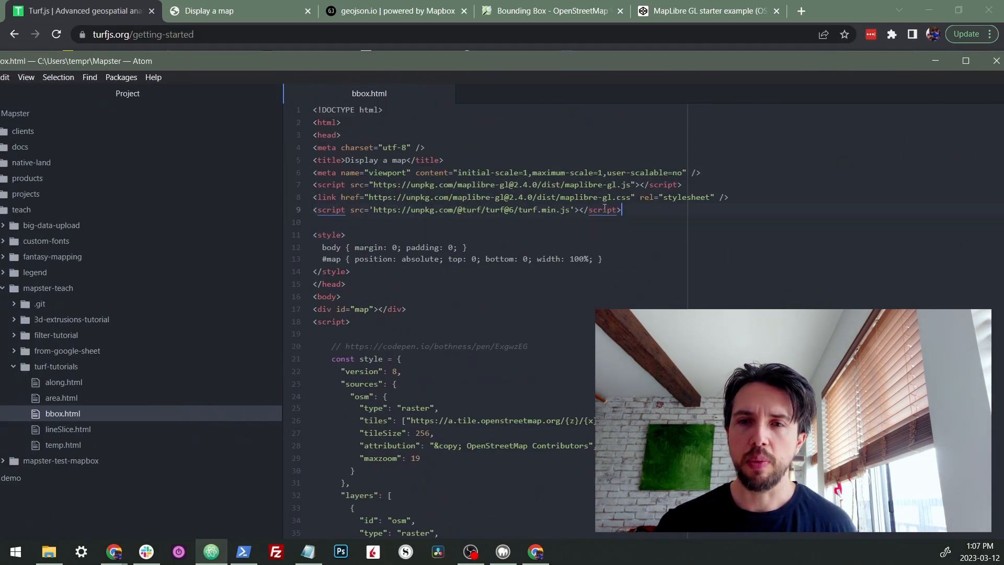
pyautogui.click(97, 17)
pyautogui.scroll(-8, 281, 268)
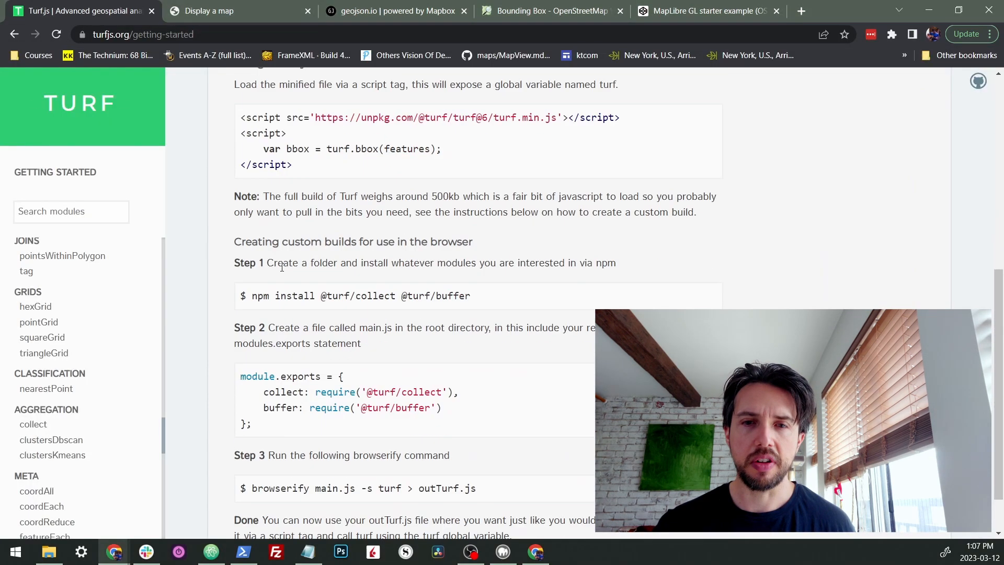
pyautogui.scroll(-1, 281, 268)
pyautogui.scroll(4, 471, 275)
pyautogui.scroll(3, 579, 297)
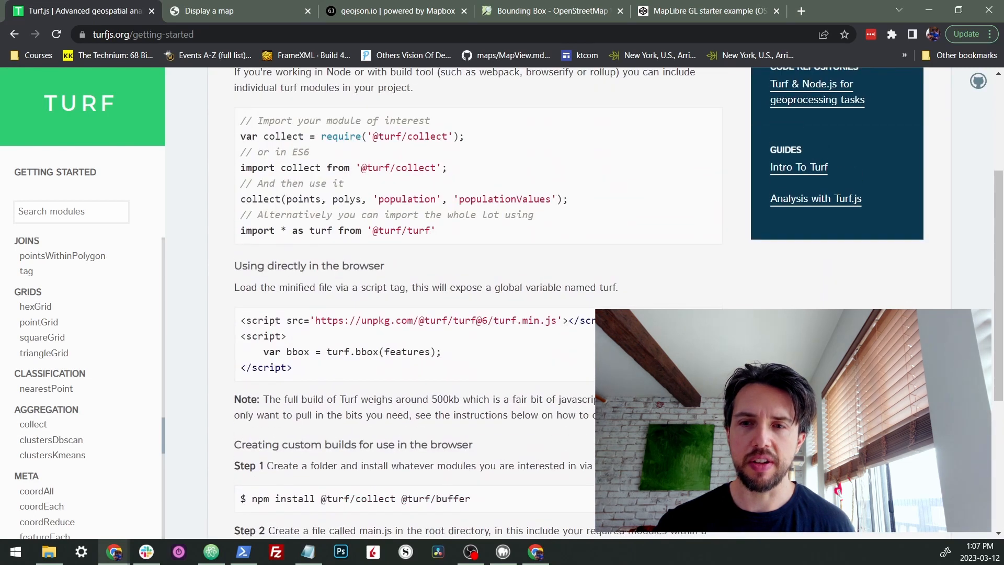
pyautogui.moveTo(596, 320); pyautogui.dragTo(260, 320)
pyautogui.click(339, 305)
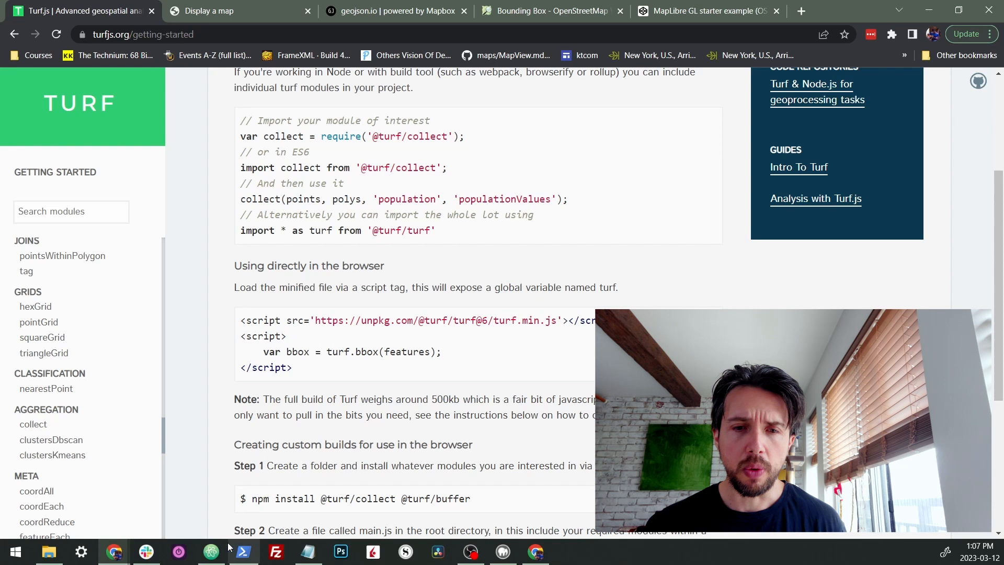
pyautogui.click(212, 551)
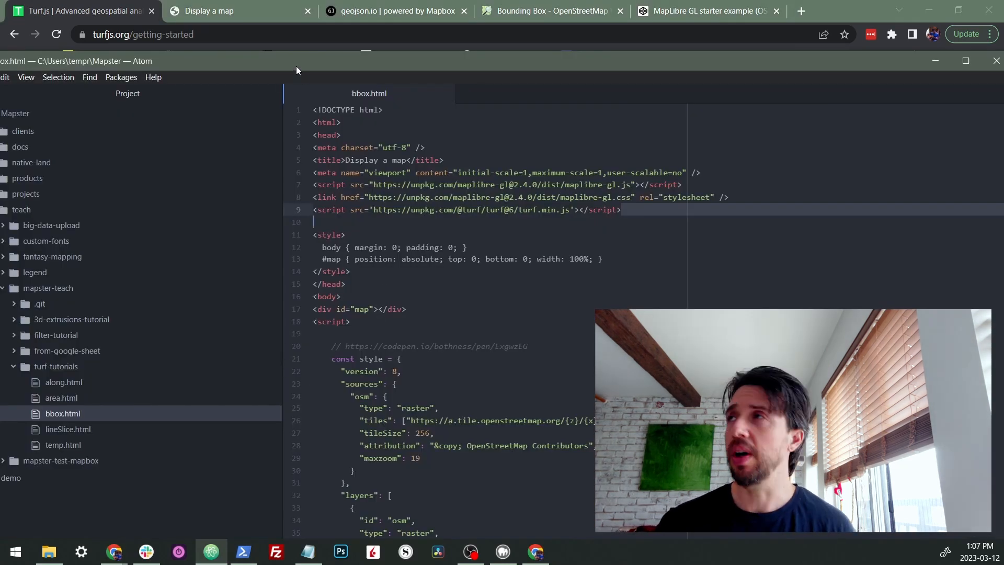
pyautogui.hotkey('alt', 'Tab')
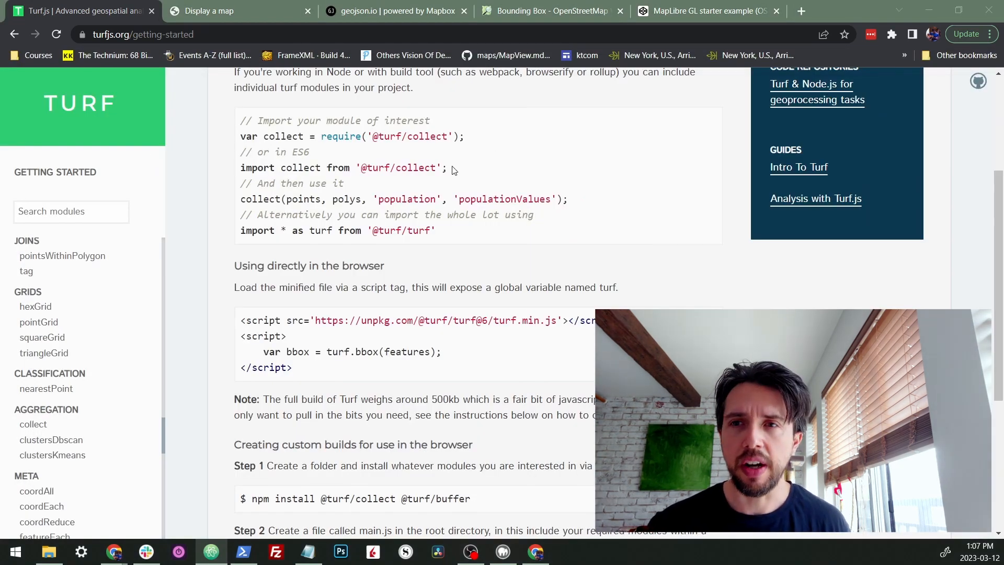
pyautogui.click(541, 123)
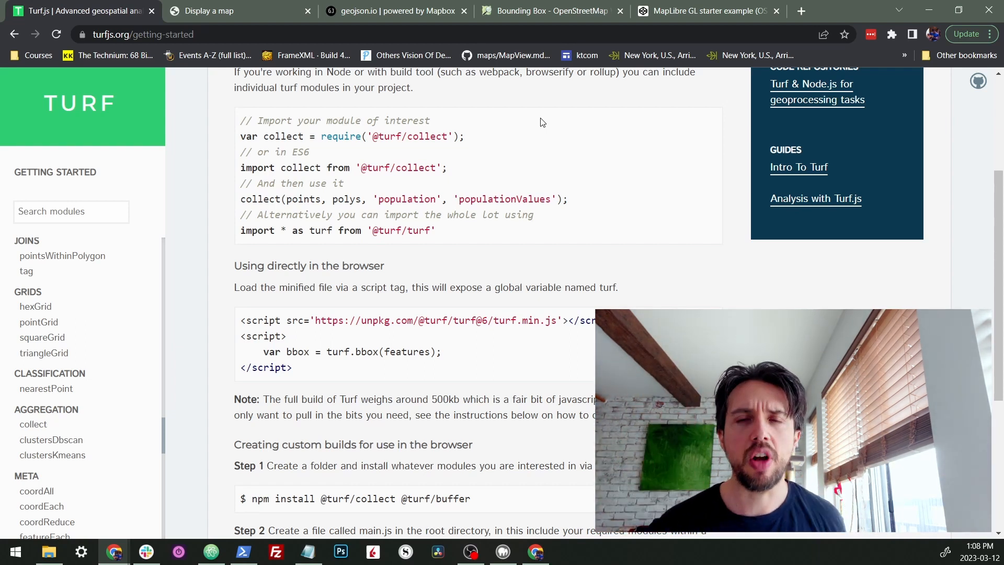
pyautogui.click(528, 12)
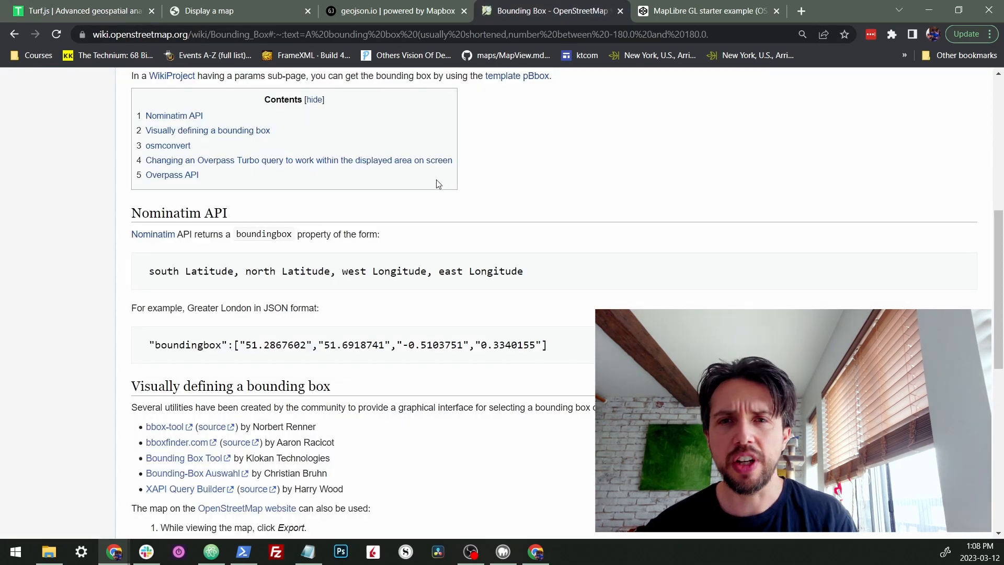
pyautogui.scroll(5, 436, 180)
pyautogui.scroll(-2, 456, 214)
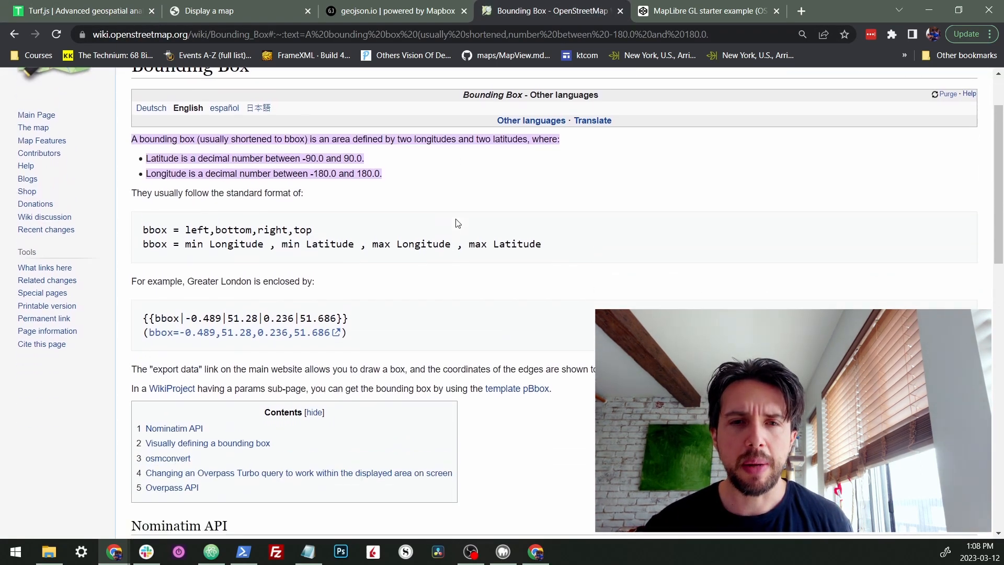
pyautogui.scroll(-1, 456, 214)
pyautogui.scroll(1, 423, 202)
pyautogui.moveTo(320, 153); pyautogui.dragTo(522, 154)
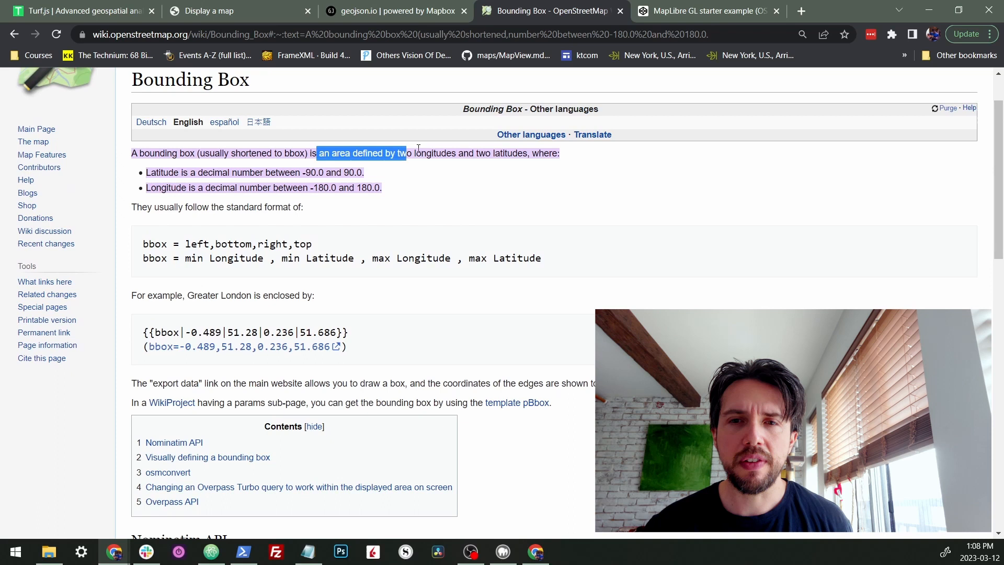
pyautogui.click(485, 183)
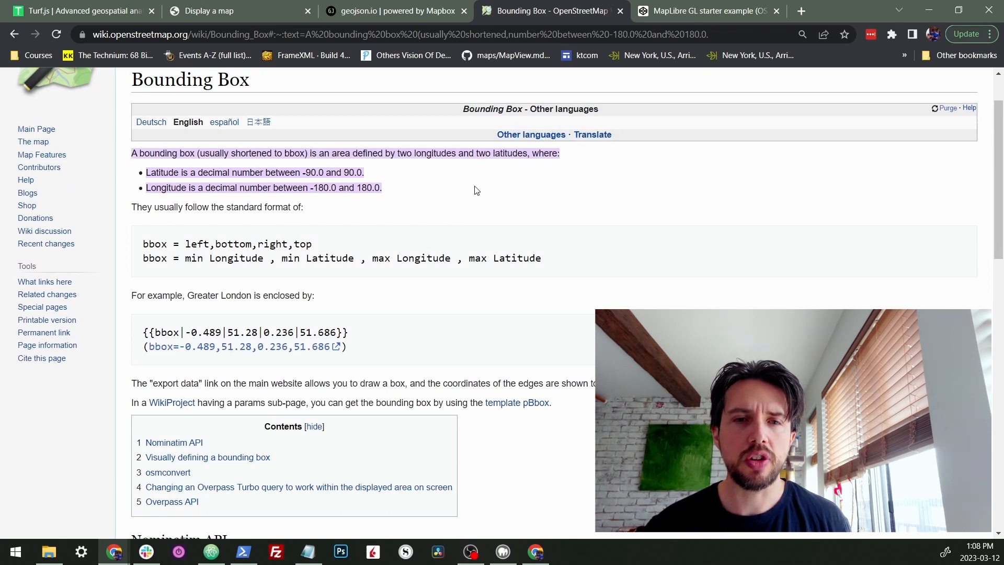
pyautogui.scroll(-3, 475, 190)
pyautogui.scroll(1, 474, 190)
pyautogui.scroll(-1, 475, 189)
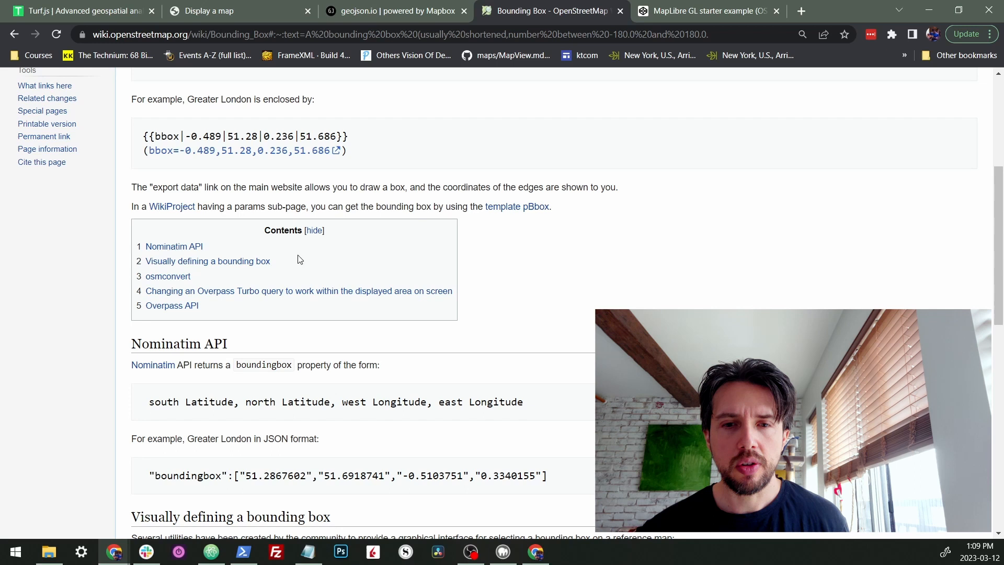
pyautogui.scroll(-3, 298, 259)
pyautogui.moveTo(235, 279); pyautogui.dragTo(548, 279)
pyautogui.click(596, 261)
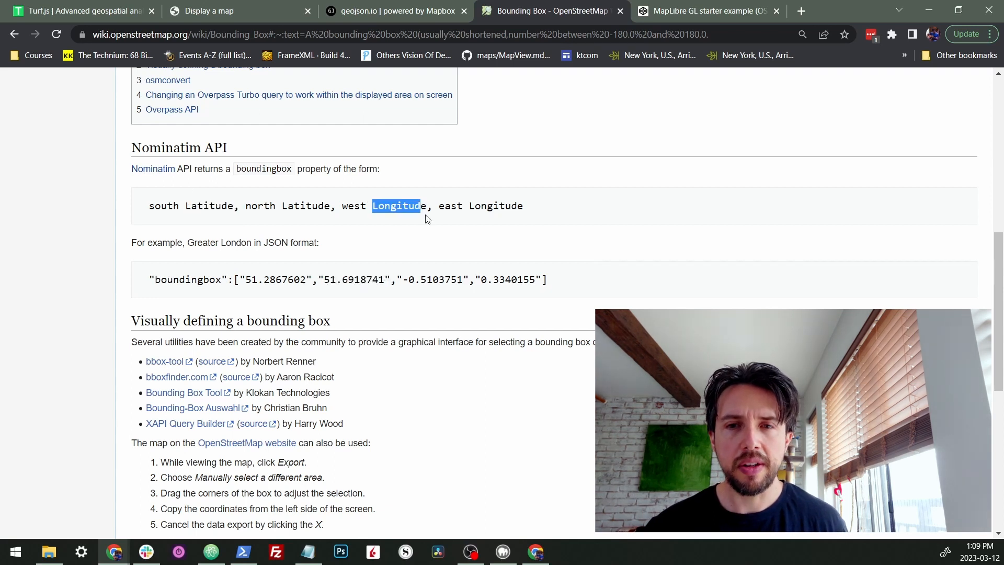
pyautogui.doubleClick(507, 279)
pyautogui.click(471, 217)
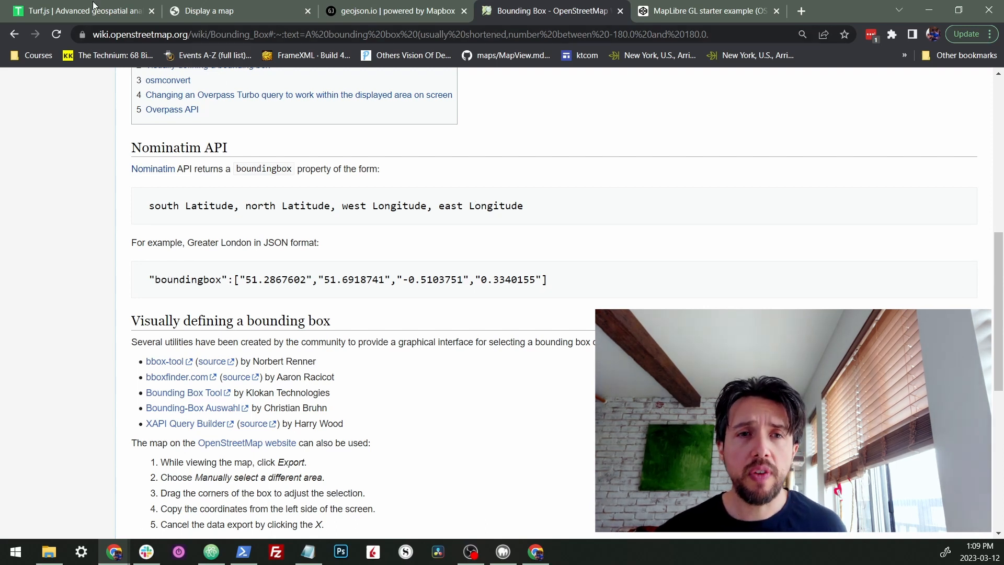
# Step: Bring up the Turf.js bbox reference under Measurement and read its minX return description
pyautogui.click(84, 11)
pyautogui.scroll(5, 22, 265)
pyautogui.scroll(5, 32, 282)
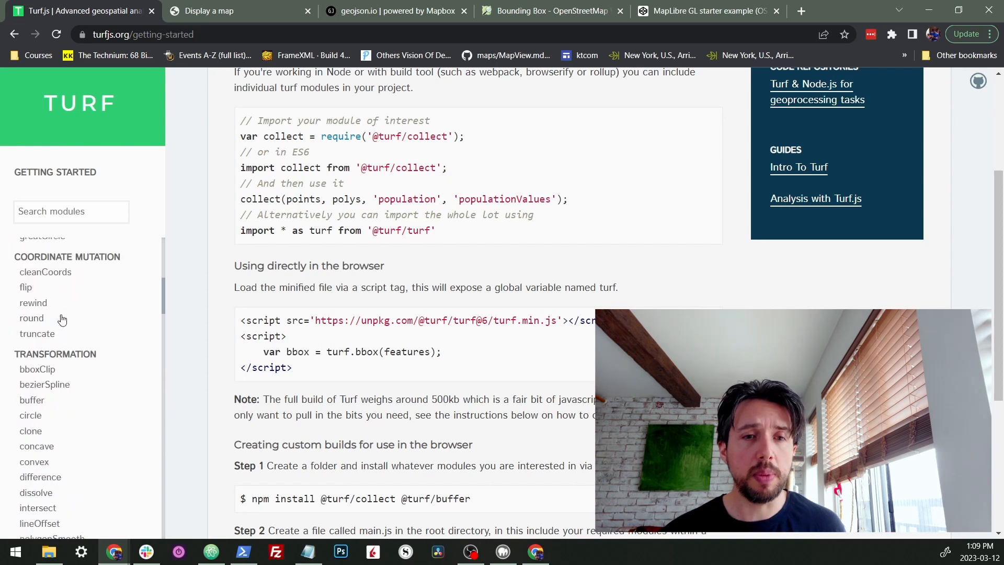
pyautogui.scroll(5, 48, 304)
pyautogui.click(29, 296)
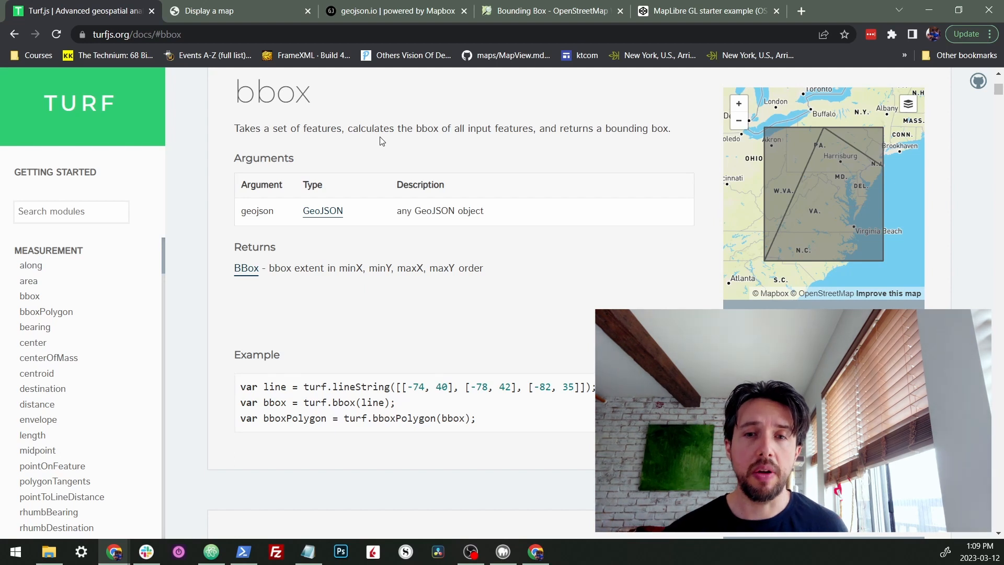
pyautogui.moveTo(340, 272); pyautogui.dragTo(462, 269)
pyautogui.click(450, 288)
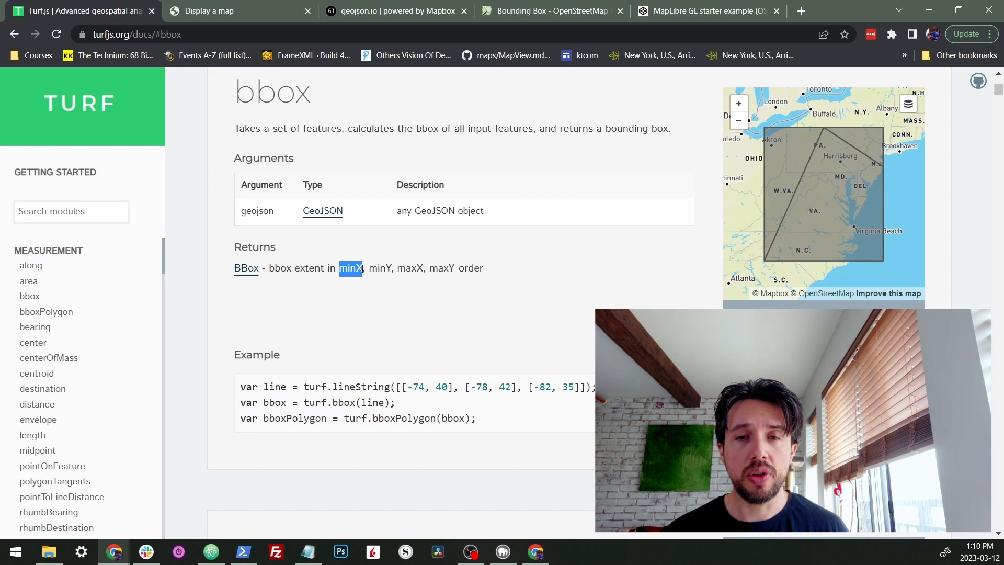
pyautogui.click(343, 272)
# Step: Review the minX and minY return values, then move on to the geojson.io map
pyautogui.doubleClick(340, 271)
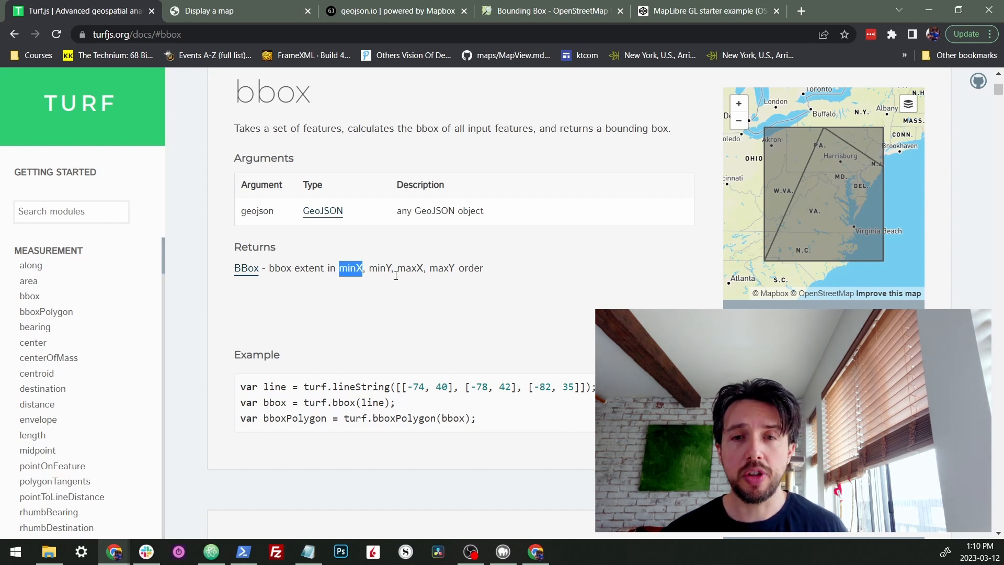
pyautogui.moveTo(368, 269); pyautogui.dragTo(390, 270)
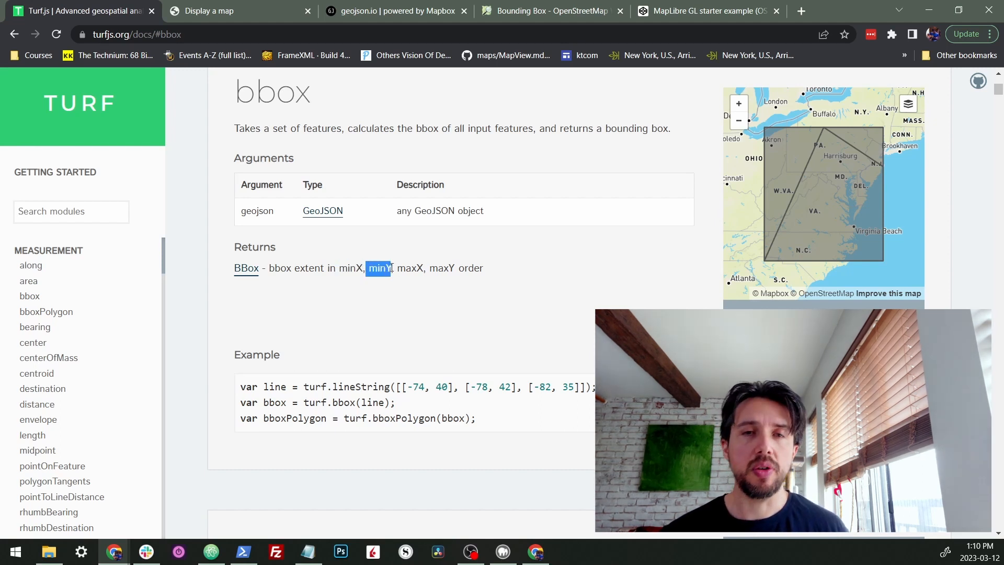
pyautogui.click(400, 262)
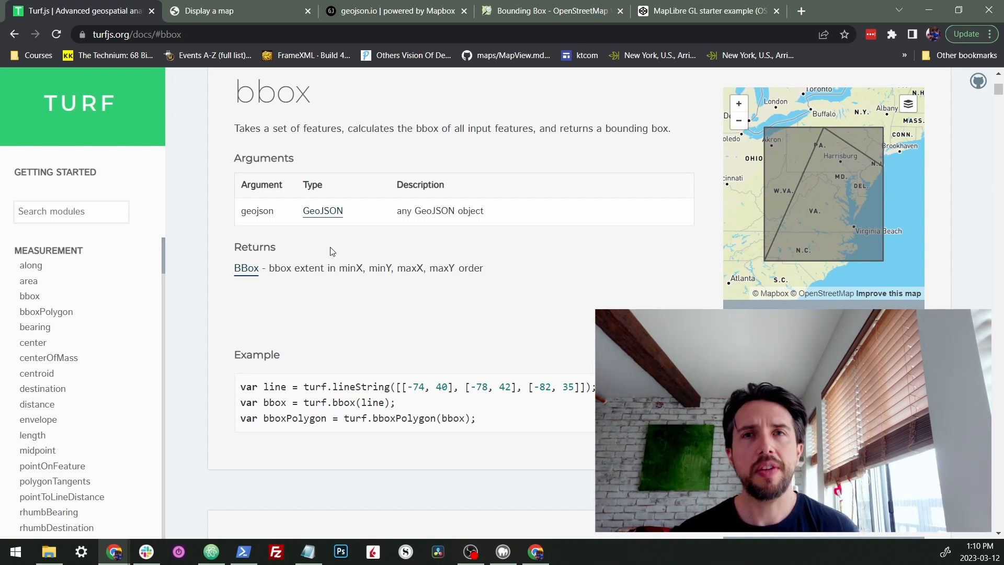
pyautogui.click(396, 10)
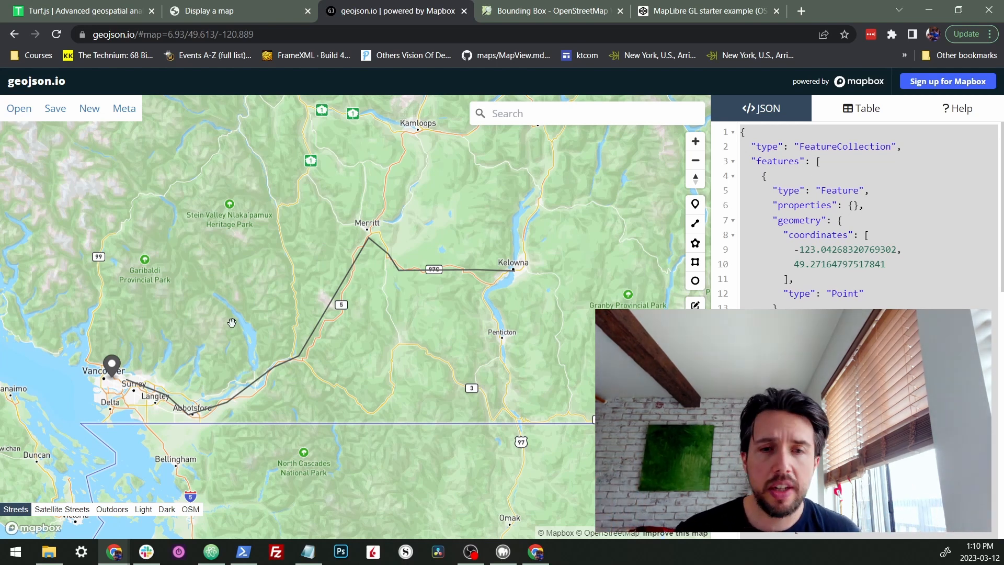
# Step: Pan the geojson.io route map slightly west and return to bbox.html in Atom
pyautogui.moveTo(228, 323)
pyautogui.mouseDown()
pyautogui.moveTo(281, 302)
pyautogui.moveTo(223, 324)
pyautogui.mouseUp()
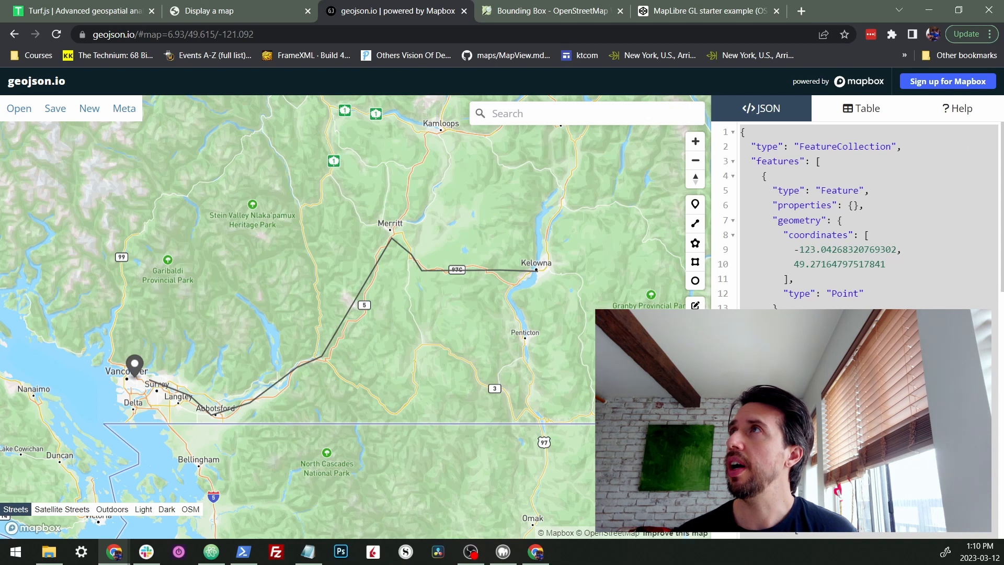
pyautogui.hotkey('alt', 'Tab')
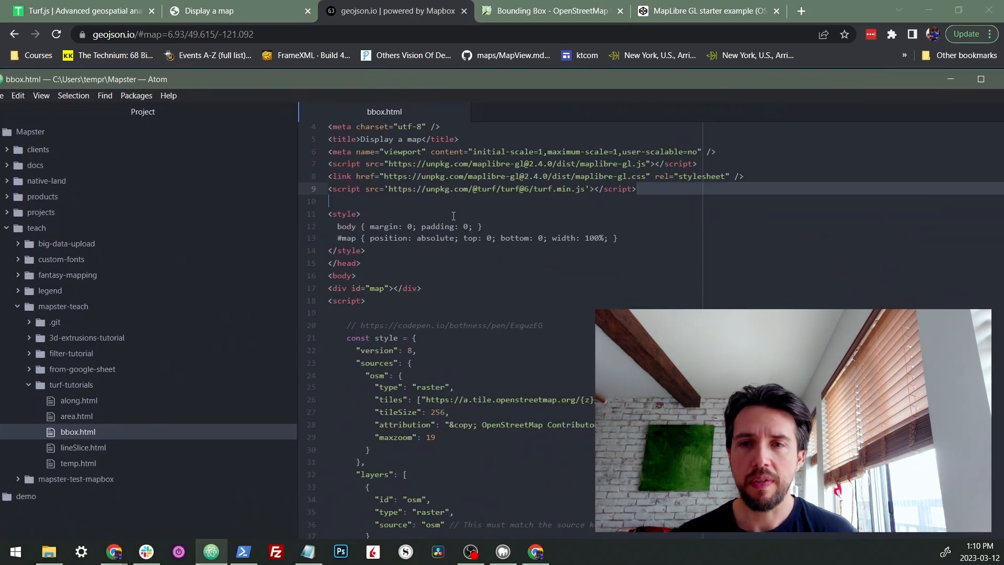
# Step: Compare the bbox.html style and point coordinates against the geojson.io map beside it
pyautogui.click(480, 226)
pyautogui.scroll(-2, 456, 258)
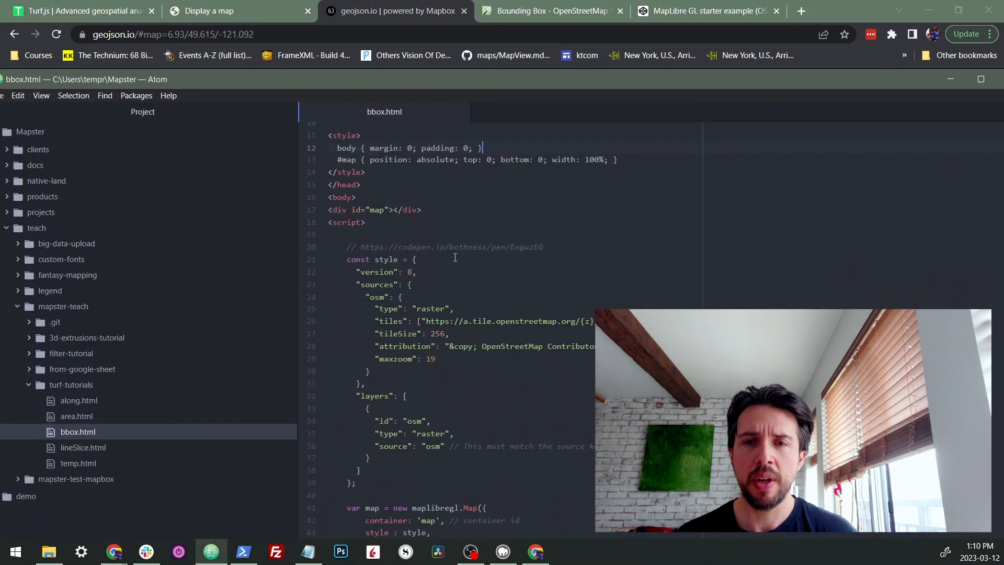
pyautogui.scroll(-2, 455, 257)
pyautogui.moveTo(346, 181); pyautogui.dragTo(402, 406)
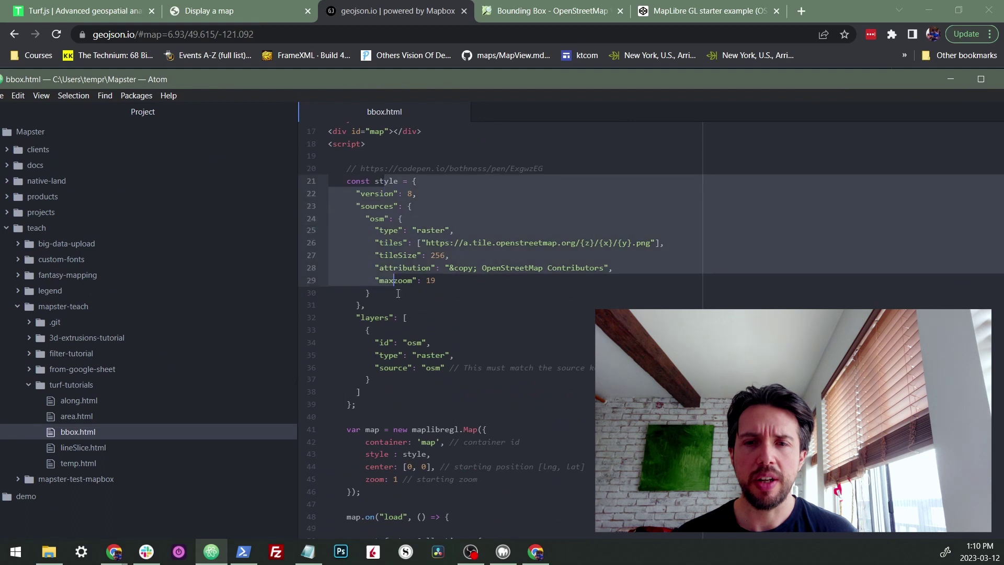
pyautogui.click(399, 405)
pyautogui.moveTo(328, 81); pyautogui.dragTo(328, 447)
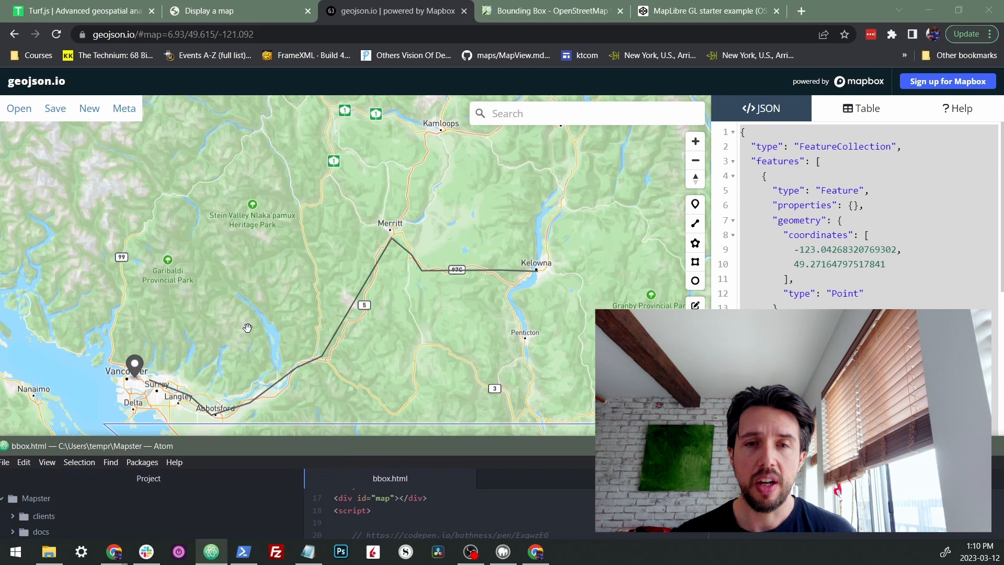
pyautogui.moveTo(396, 448); pyautogui.dragTo(396, 62)
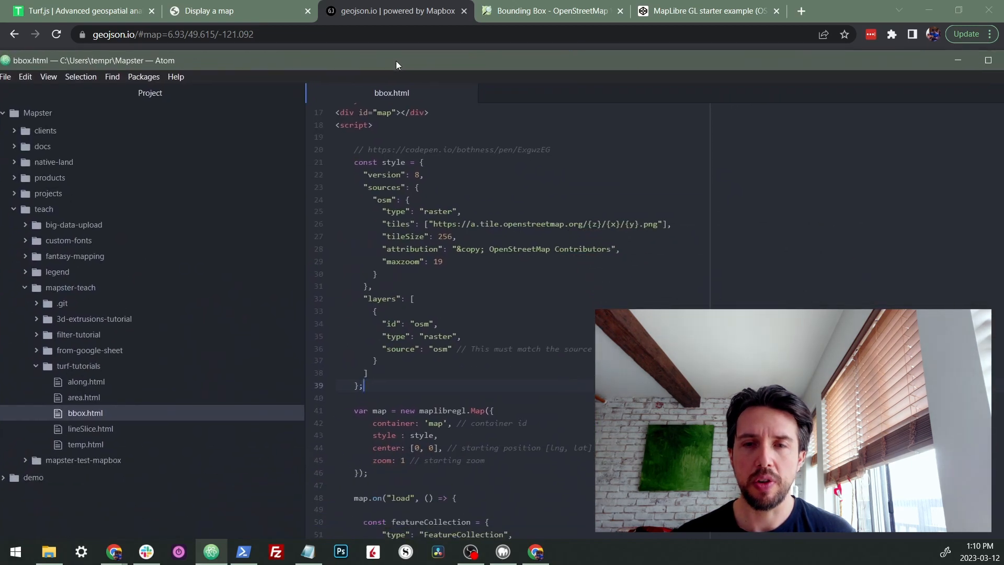
pyautogui.scroll(-5, 432, 321)
pyautogui.scroll(-5, 433, 317)
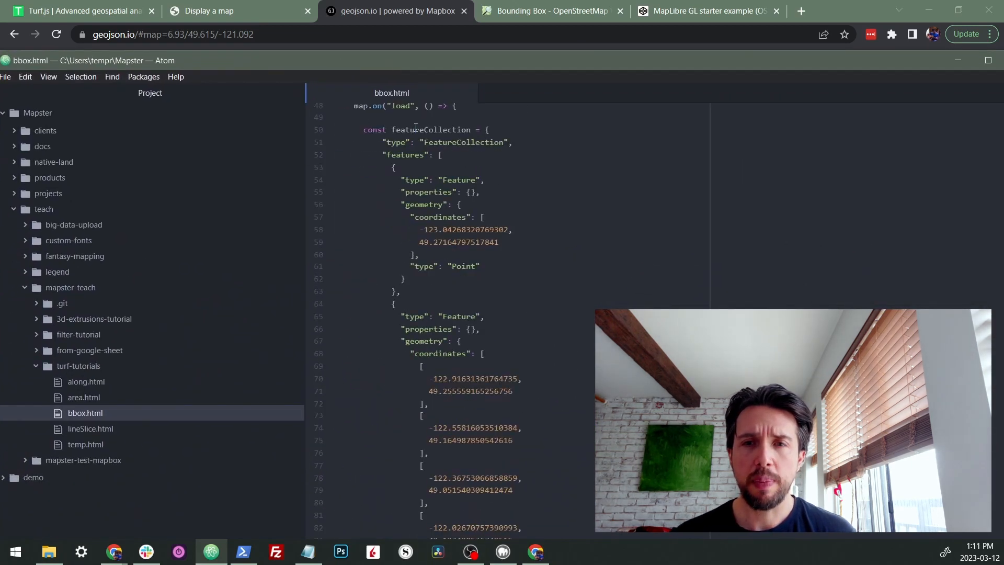
pyautogui.moveTo(416, 127); pyautogui.dragTo(404, 252)
pyautogui.moveTo(408, 62)
pyautogui.mouseDown()
pyautogui.moveTo(398, 348)
pyautogui.moveTo(434, 70)
pyautogui.mouseUp()
pyautogui.scroll(-10, 433, 306)
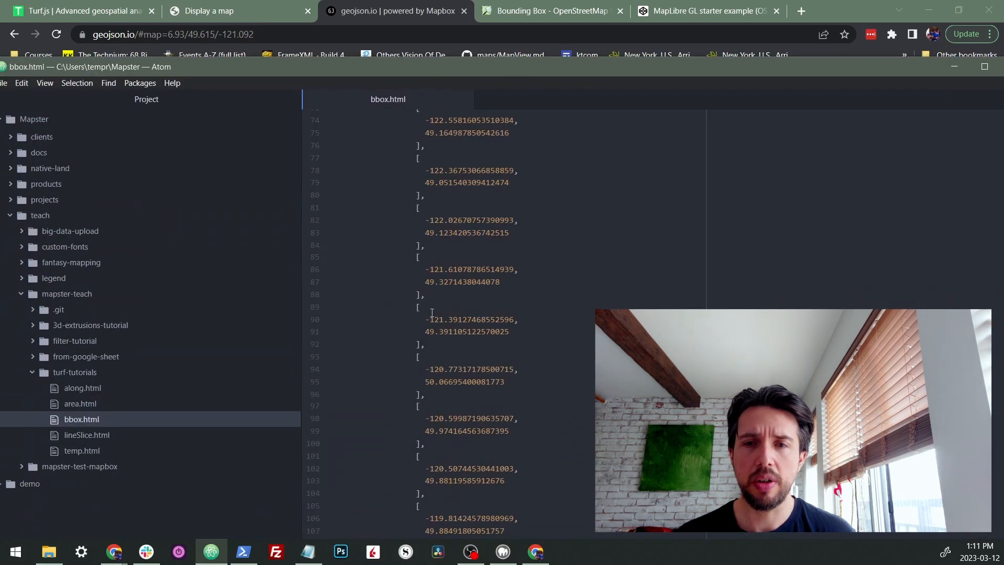
pyautogui.scroll(-5, 433, 306)
pyautogui.scroll(-5, 433, 306)
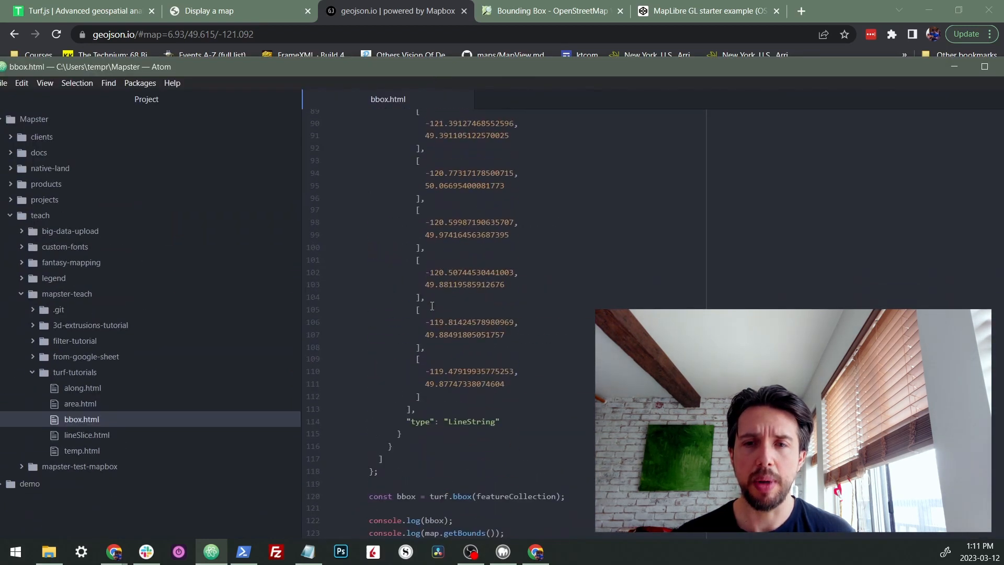
pyautogui.scroll(-5, 428, 267)
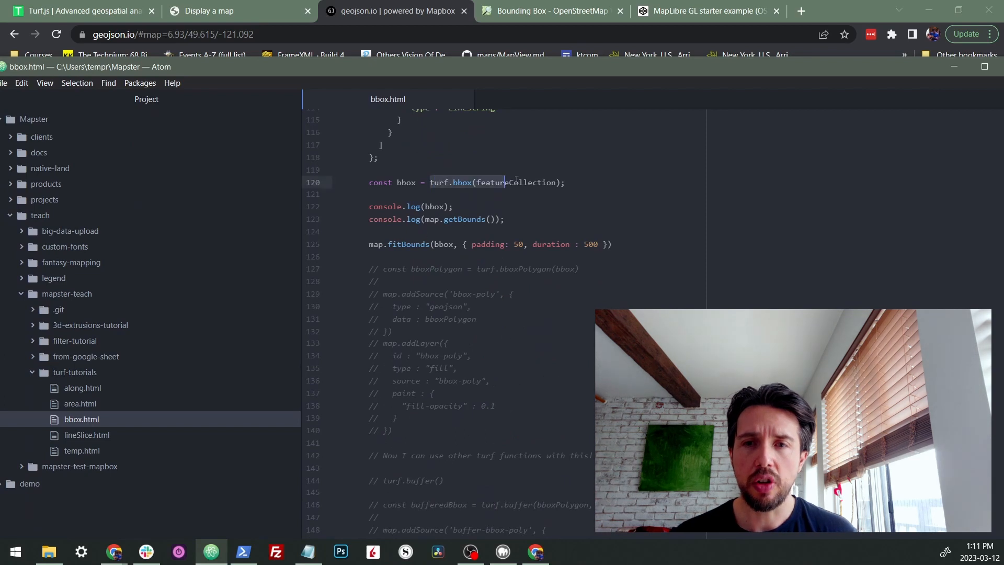
# Step: Review the turf.bbox(featureCollection) call, the logged bbox variable and map.getBounds()
pyautogui.moveTo(427, 182); pyautogui.dragTo(583, 183)
pyautogui.click(496, 182)
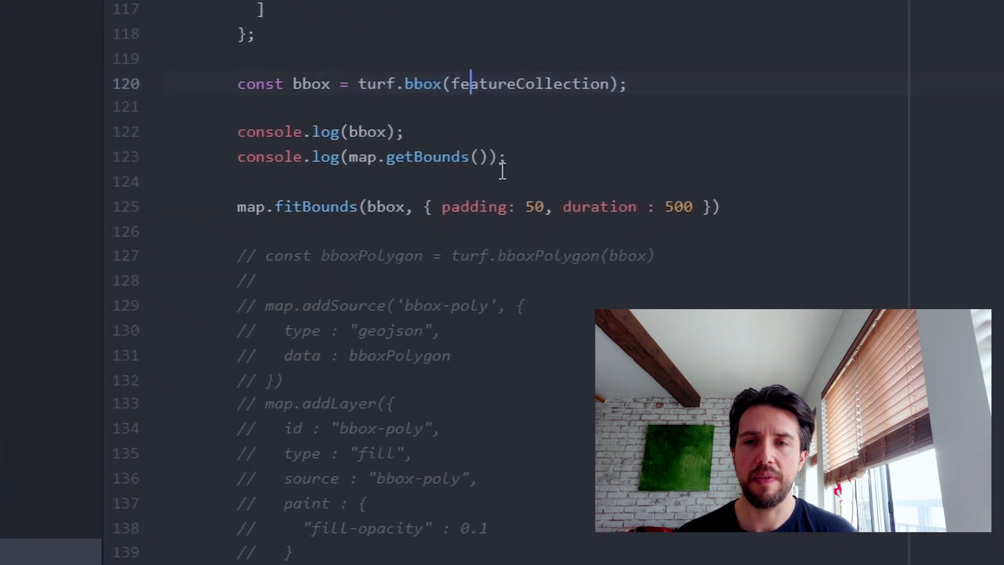
pyautogui.doubleClick(355, 133)
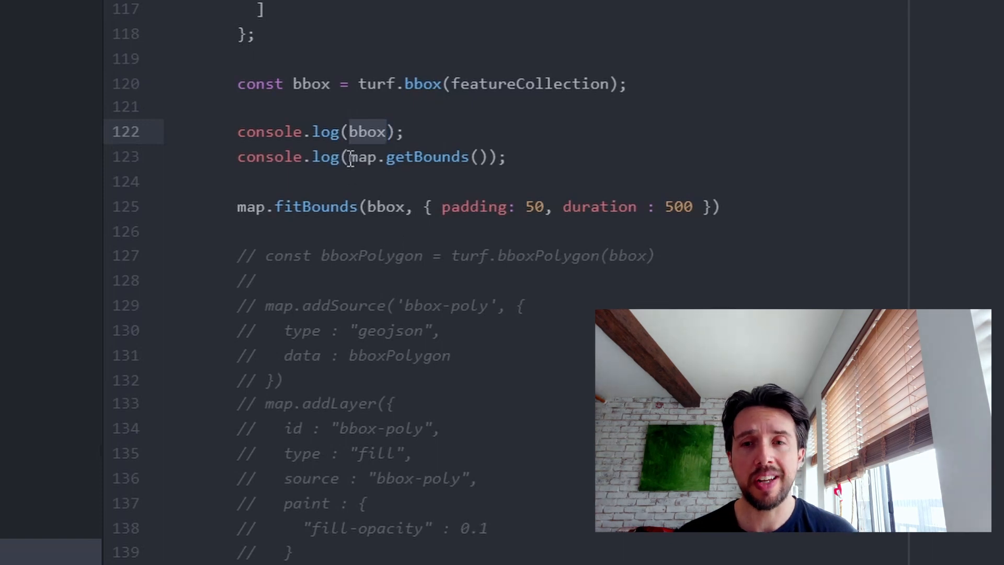
pyautogui.moveTo(348, 156); pyautogui.dragTo(492, 156)
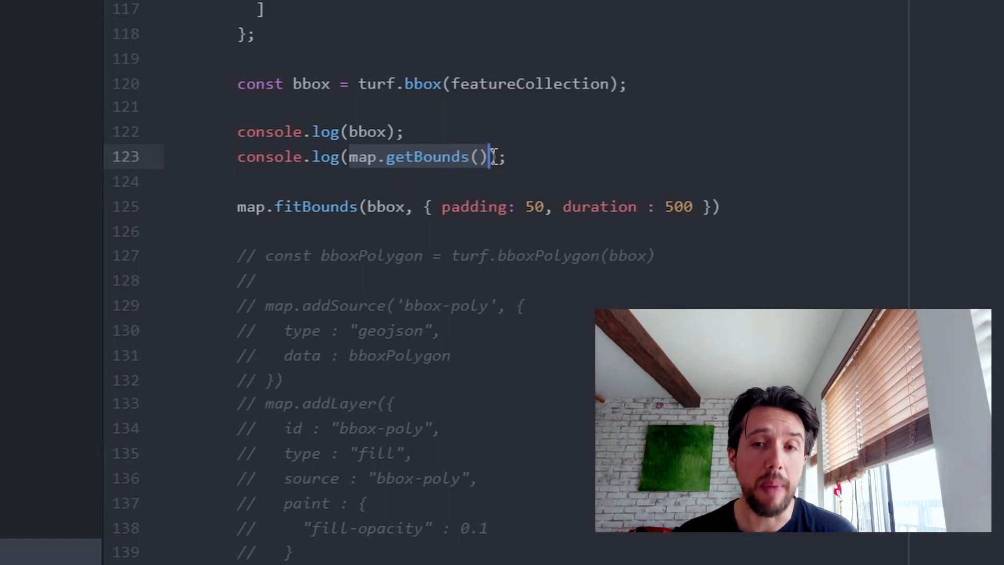
pyautogui.click(492, 157)
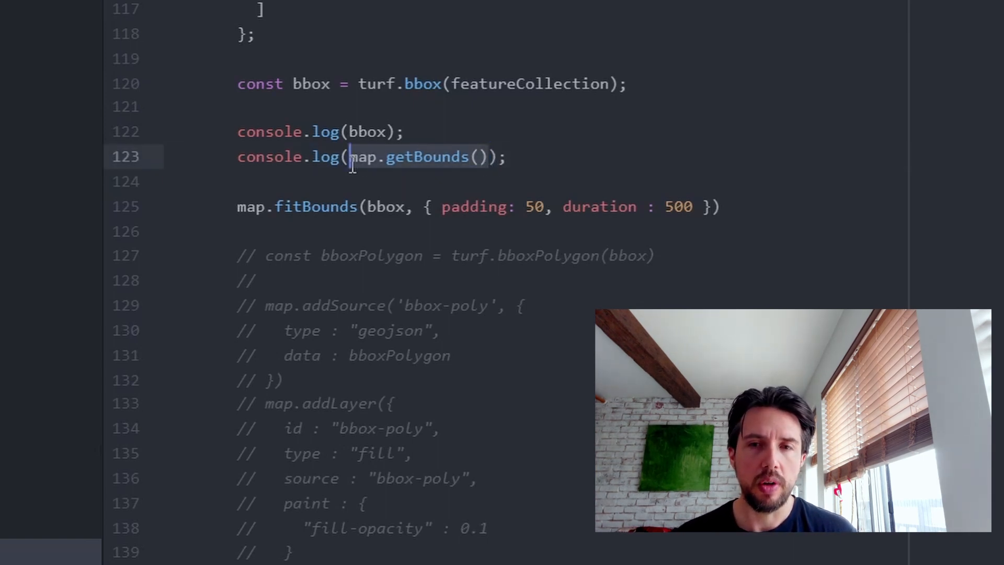
# Step: Comment out the map.fitBounds(bbox) call on line 125 and switch to the map page
pyautogui.click(363, 212)
pyautogui.moveTo(236, 208); pyautogui.dragTo(714, 206)
pyautogui.click(526, 226)
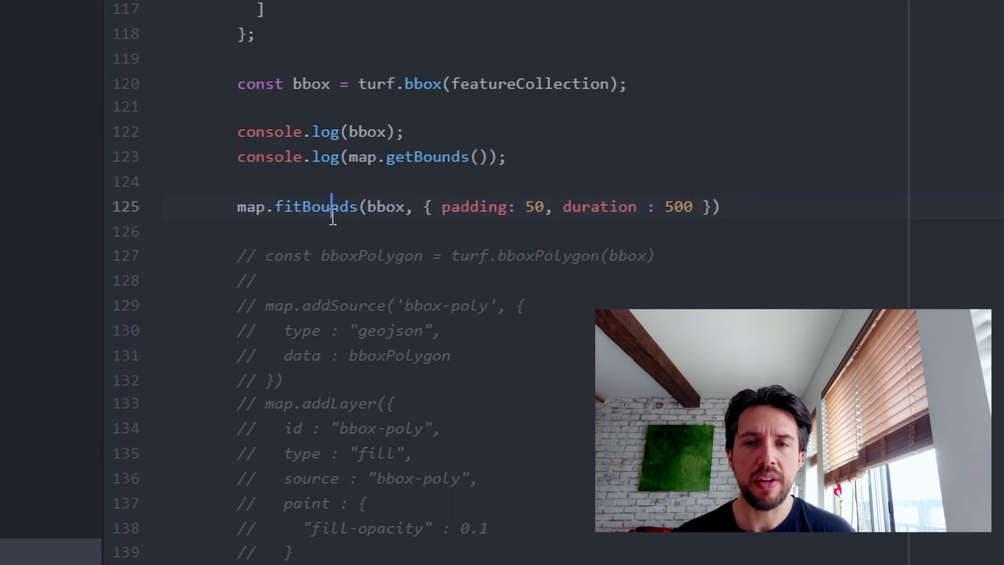
pyautogui.moveTo(332, 206); pyautogui.dragTo(408, 206)
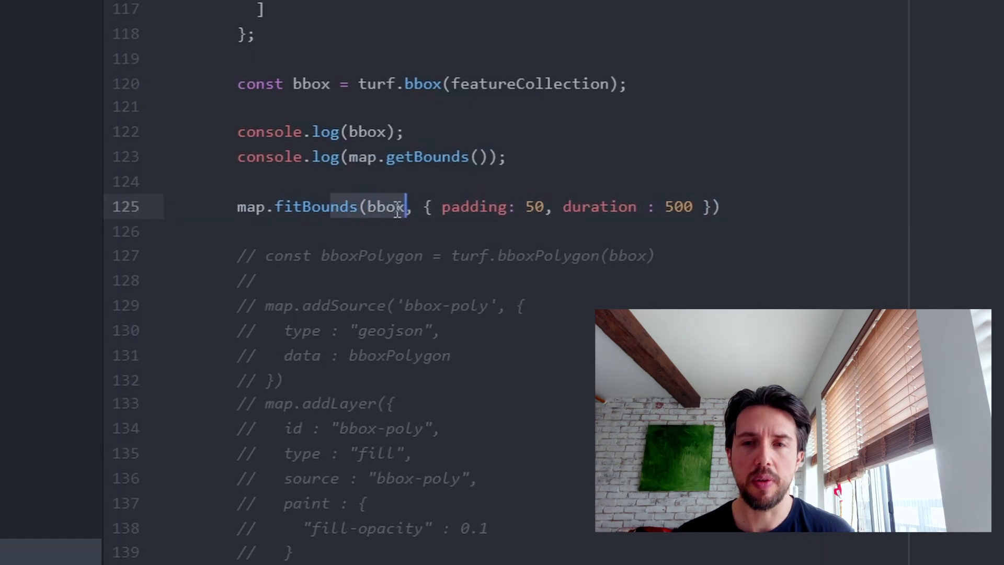
pyautogui.click(396, 209)
pyautogui.hotkey('ctrl', '/')
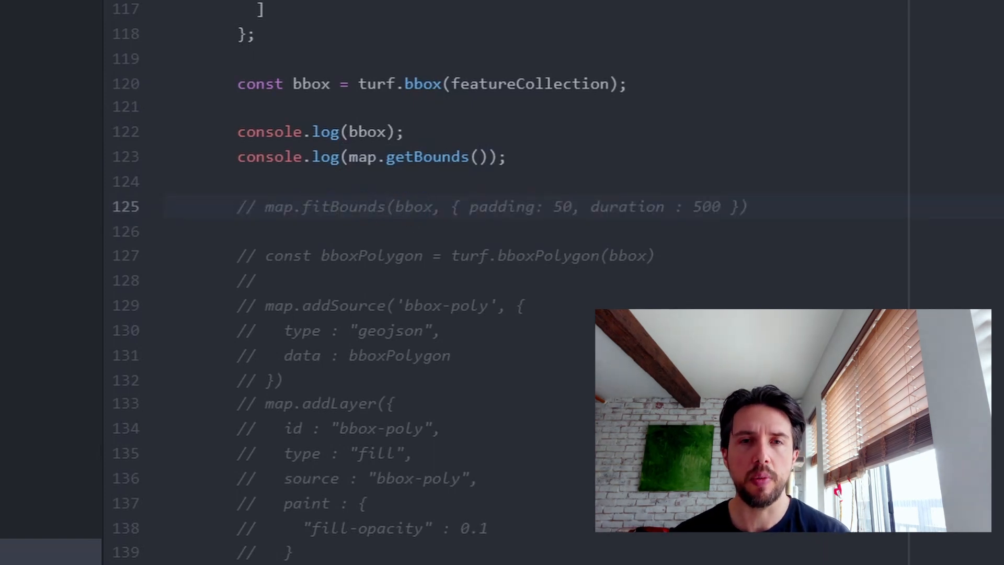
pyautogui.hotkey('alt', 'Tab')
# Step: Reload the page, inspect the logged bounds' _ne and _sw world-wide values, close DevTools and return to Atom
pyautogui.hotkey('ctrl', 'r')
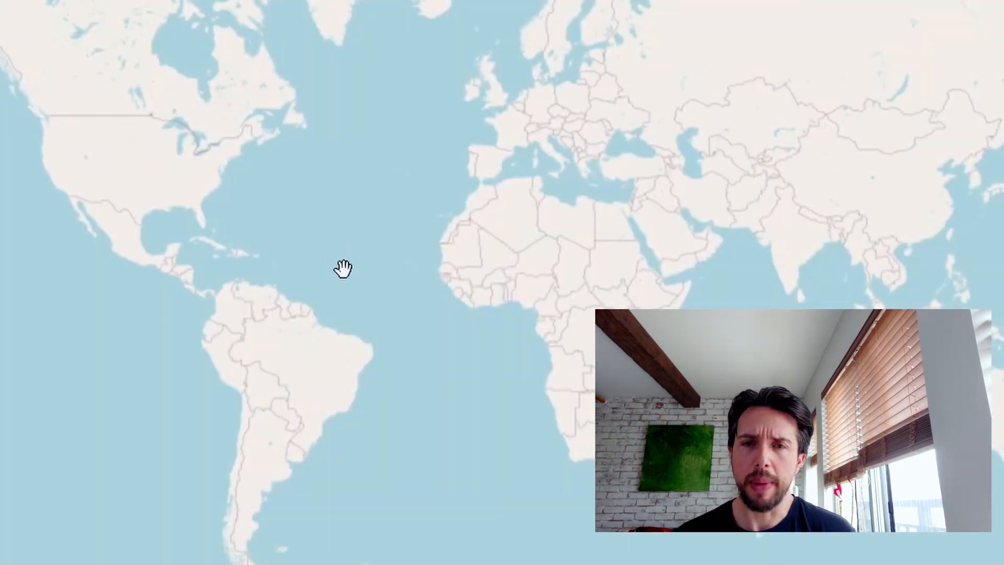
pyautogui.scroll(1, 180, 196)
pyautogui.scroll(2, 43, 86)
pyautogui.scroll(2, 186, 236)
pyautogui.scroll(2, 146, 270)
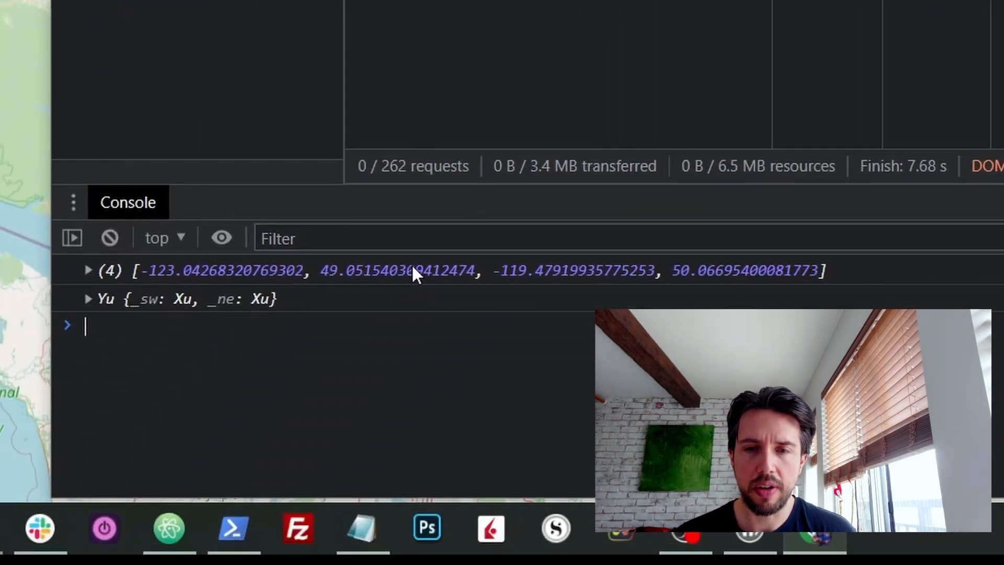
pyautogui.click(102, 299)
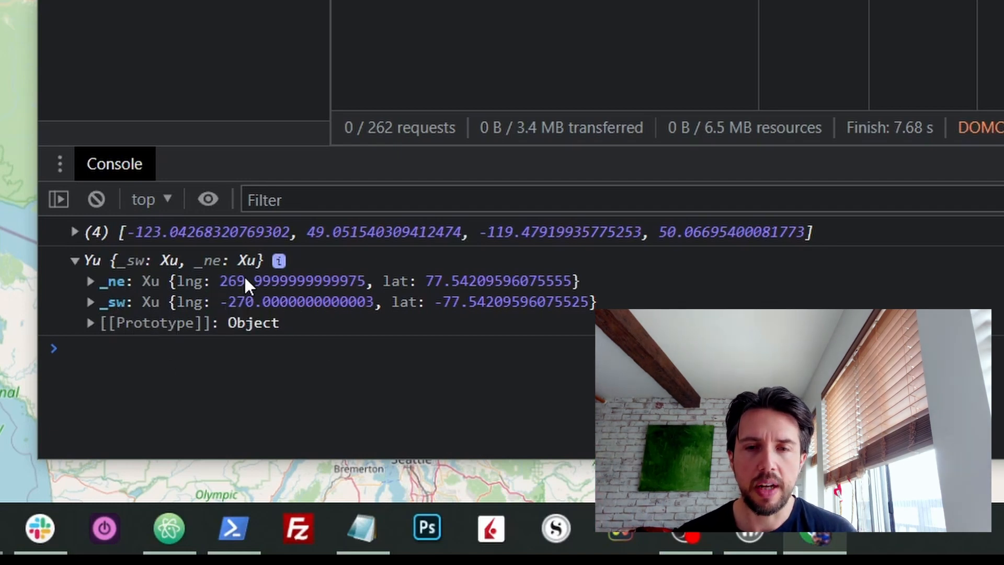
pyautogui.moveTo(236, 281); pyautogui.dragTo(460, 280)
pyautogui.moveTo(291, 302); pyautogui.dragTo(503, 303)
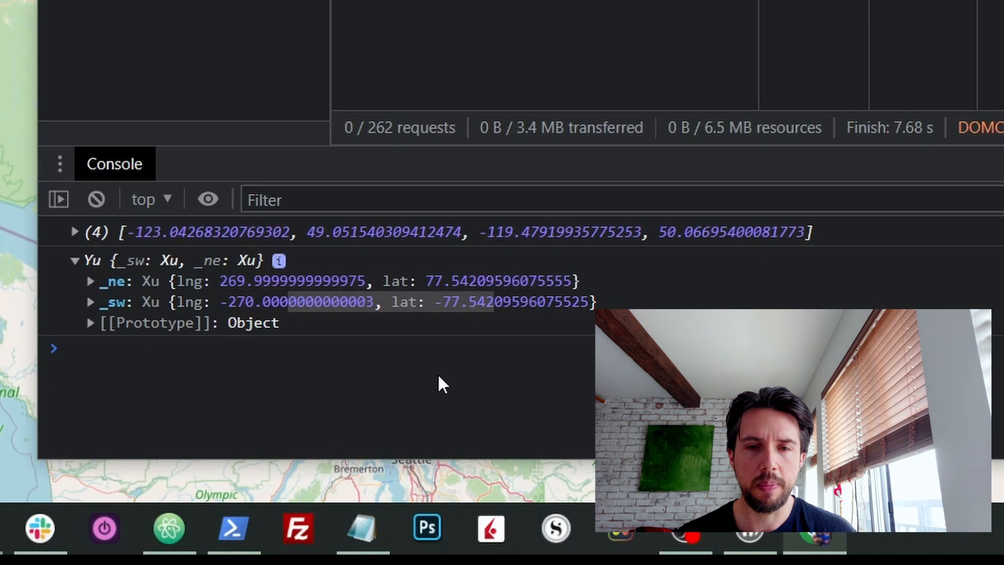
pyautogui.press('F12')
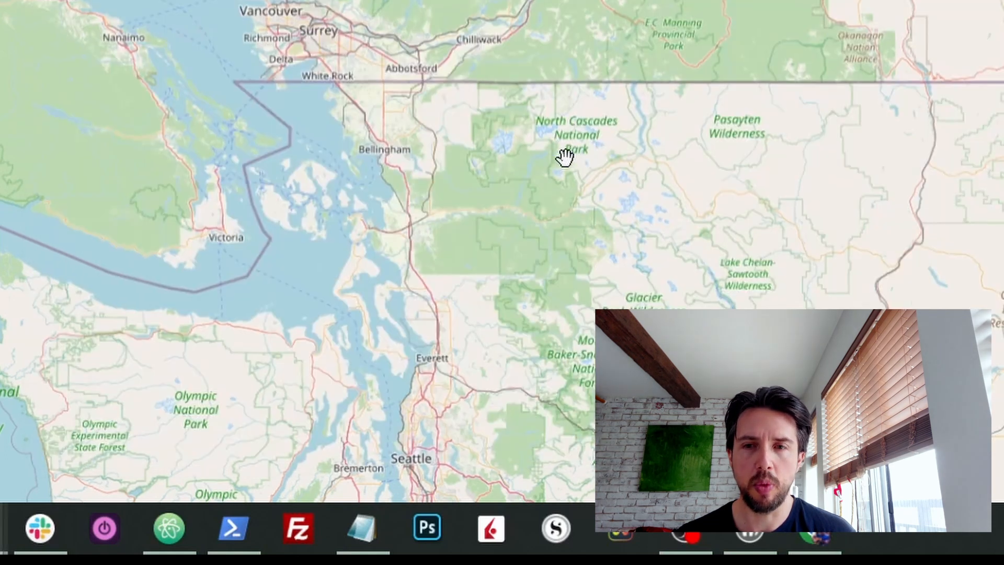
pyautogui.scroll(-3, 628, 173)
pyautogui.scroll(-3, 738, 196)
pyautogui.scroll(-2, 742, 174)
pyautogui.scroll(-2, 785, 153)
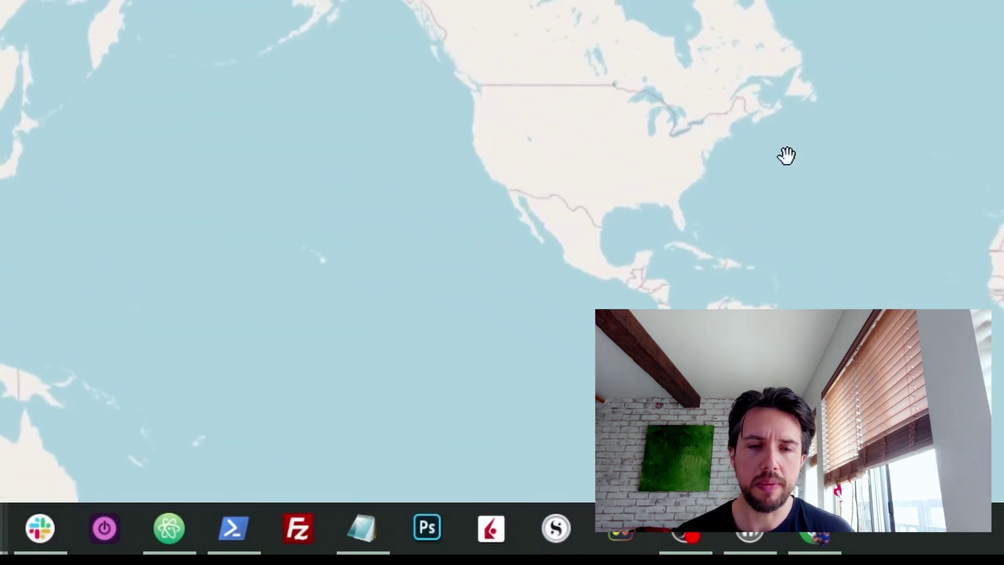
pyautogui.click(169, 527)
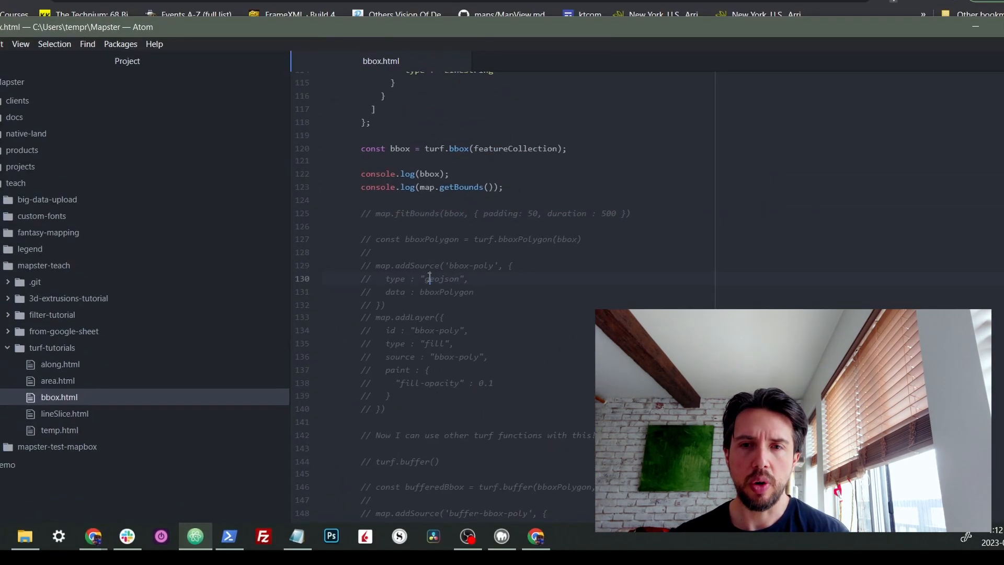
pyautogui.scroll(5, 430, 276)
pyautogui.scroll(-5, 430, 277)
pyautogui.scroll(-3, 429, 235)
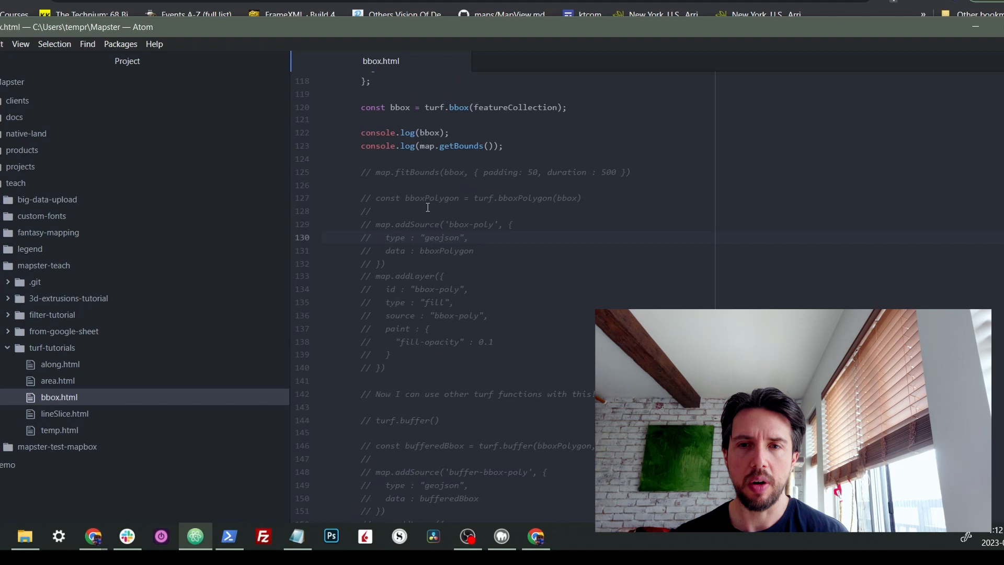
# Step: Uncomment and save the fitBounds call, reload the map to zoom to the route, then review its padding option
pyautogui.hotkey('ctrl', '/')
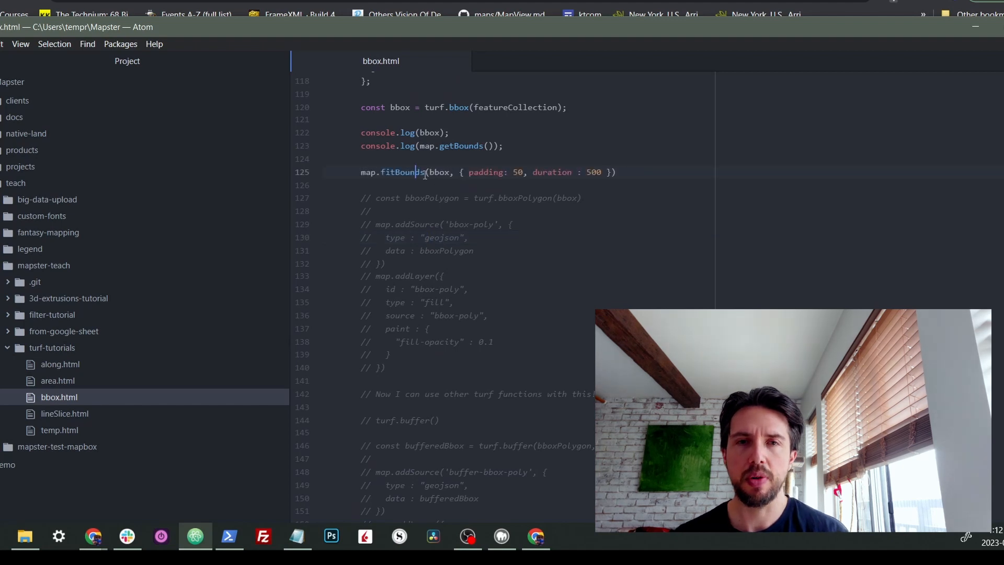
pyautogui.hotkey('ctrl', 's')
pyautogui.hotkey('alt', 'Tab')
pyautogui.press('F5')
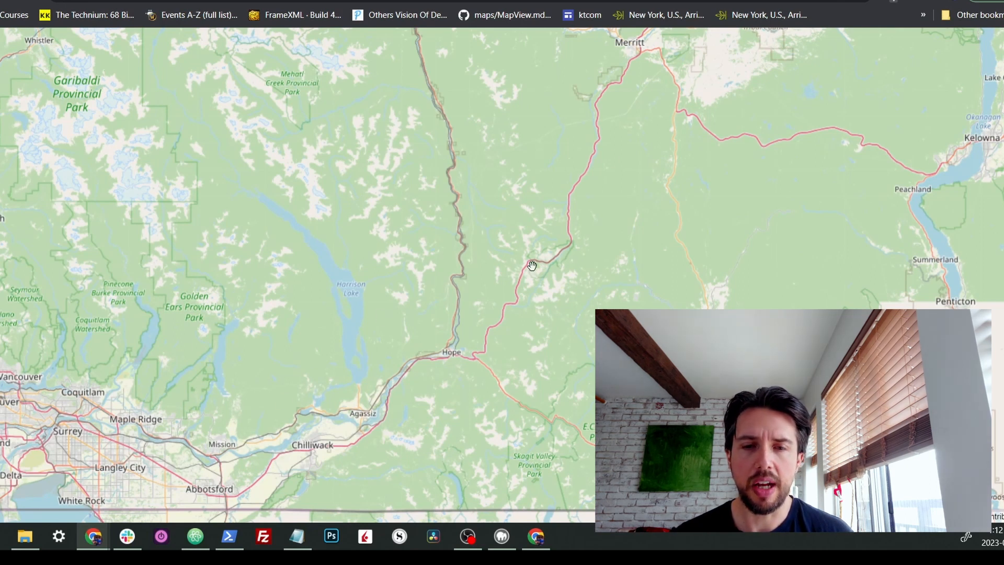
pyautogui.click(195, 537)
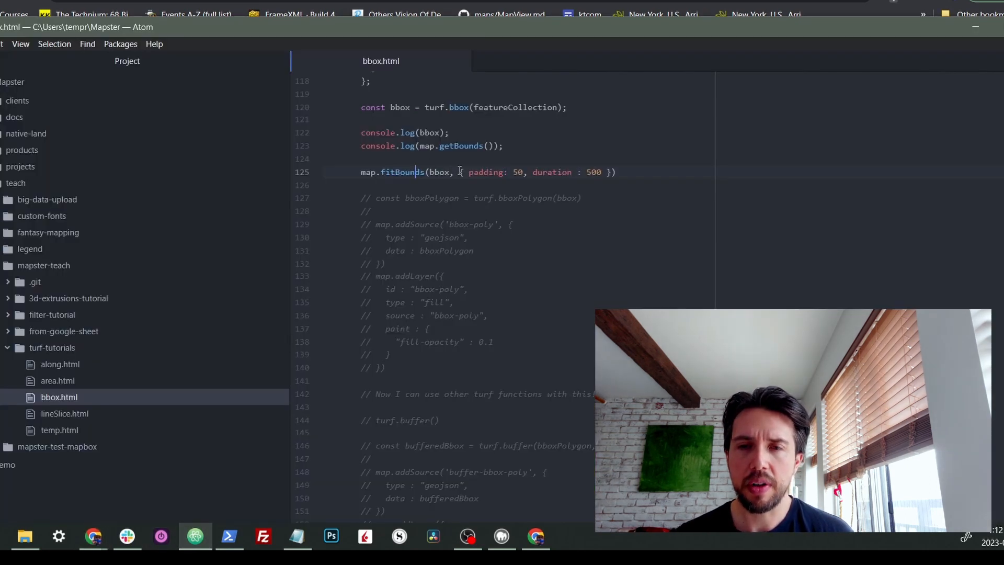
pyautogui.moveTo(467, 174); pyautogui.dragTo(520, 171)
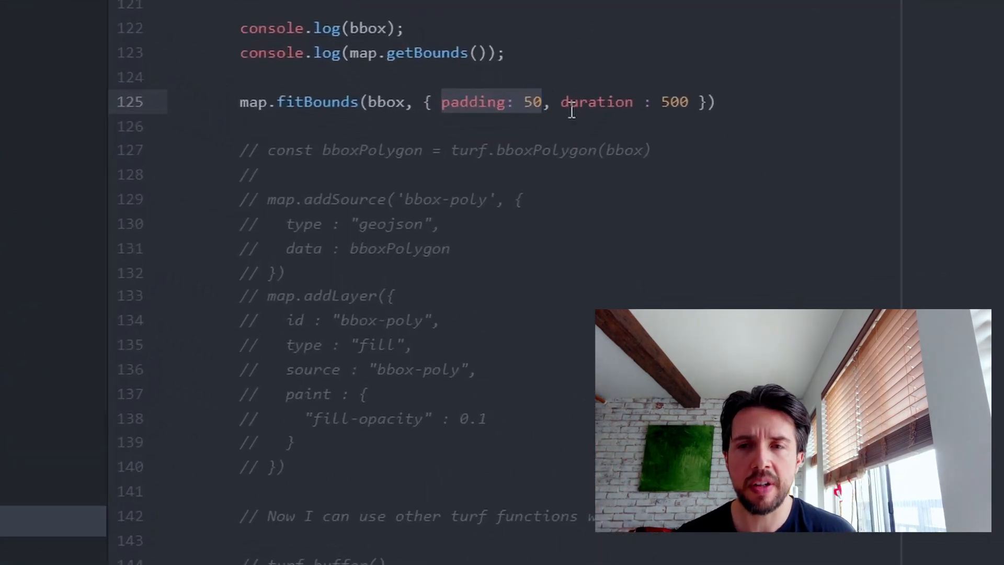
# Step: Review the fitBounds duration option and the call on line 125
pyautogui.moveTo(563, 102); pyautogui.dragTo(689, 101)
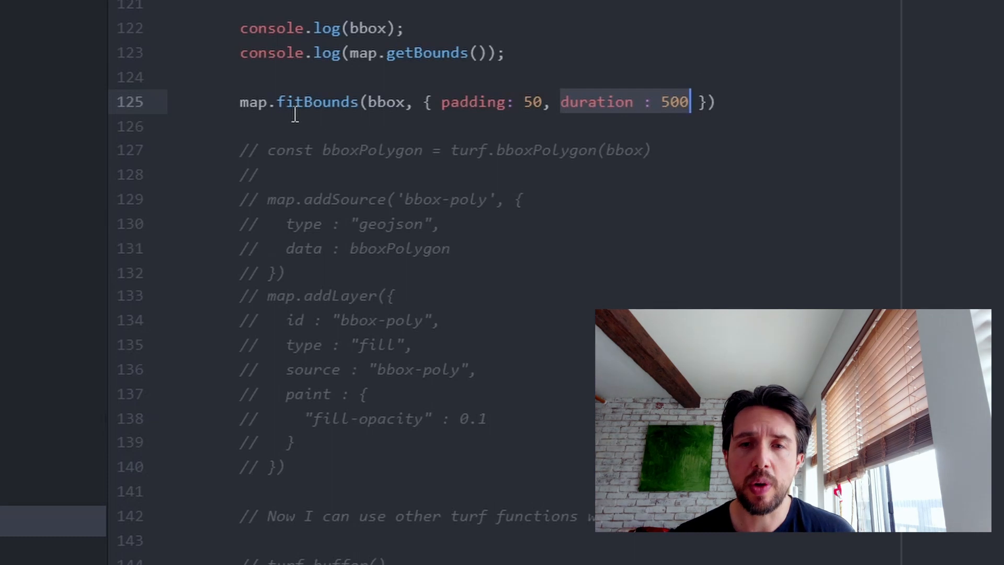
pyautogui.moveTo(240, 102); pyautogui.dragTo(355, 102)
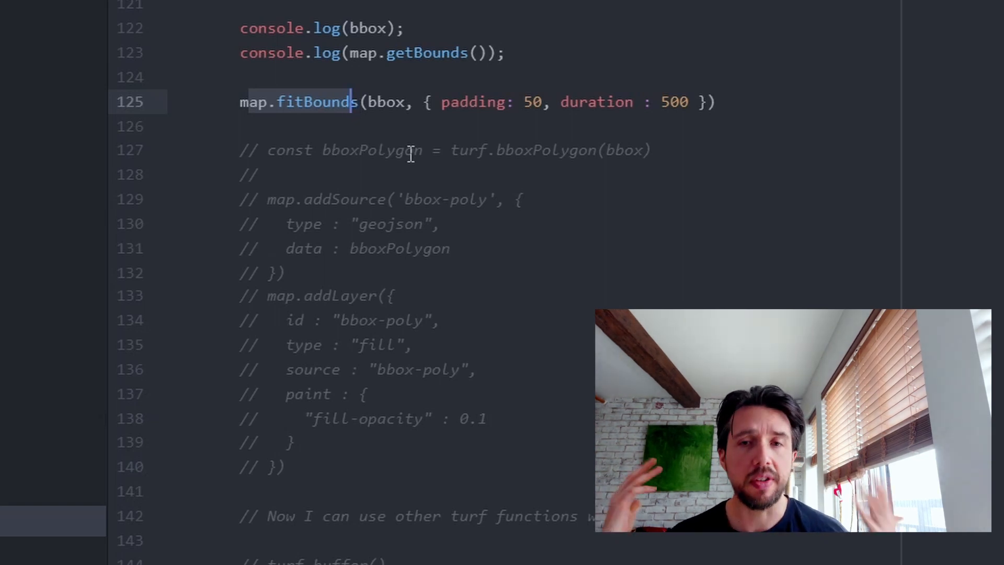
pyautogui.click(455, 150)
# Step: Uncomment lines 127–140: the turf.bboxPolygon call, bbox-poly source and 0.1-opacity fill layer
pyautogui.moveTo(361, 149); pyautogui.dragTo(402, 471)
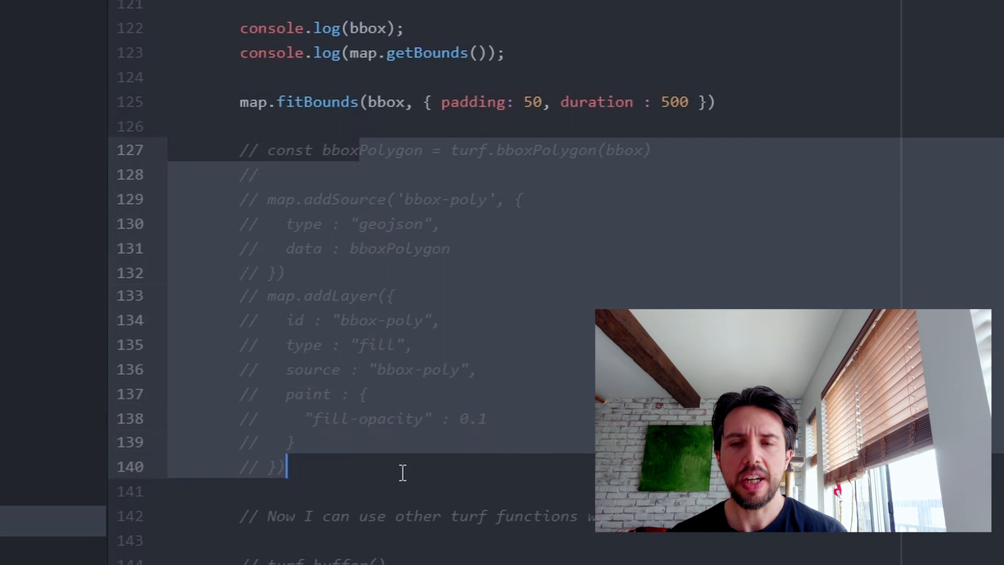
pyautogui.hotkey('ctrl', '/')
pyautogui.click(434, 419)
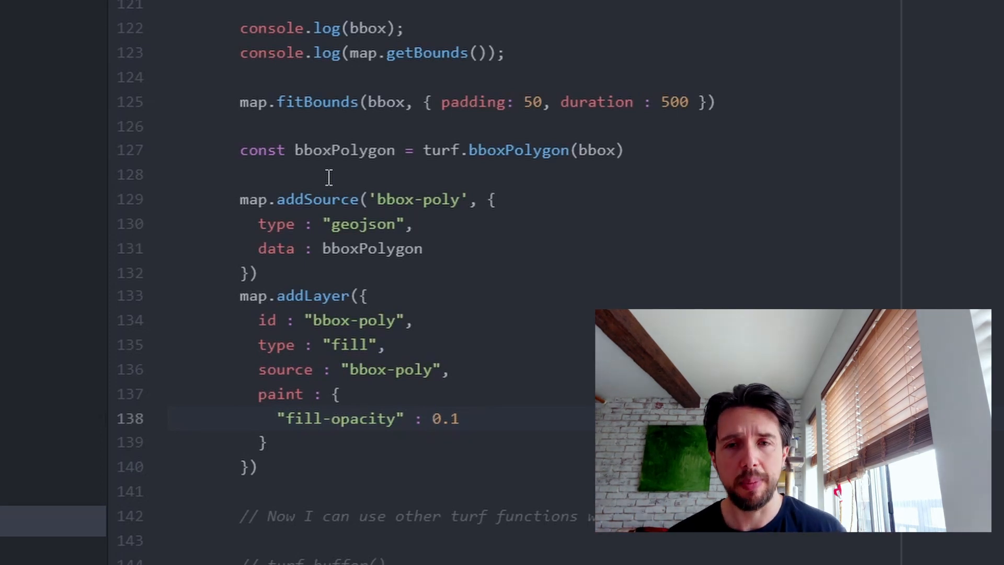
pyautogui.click(333, 196)
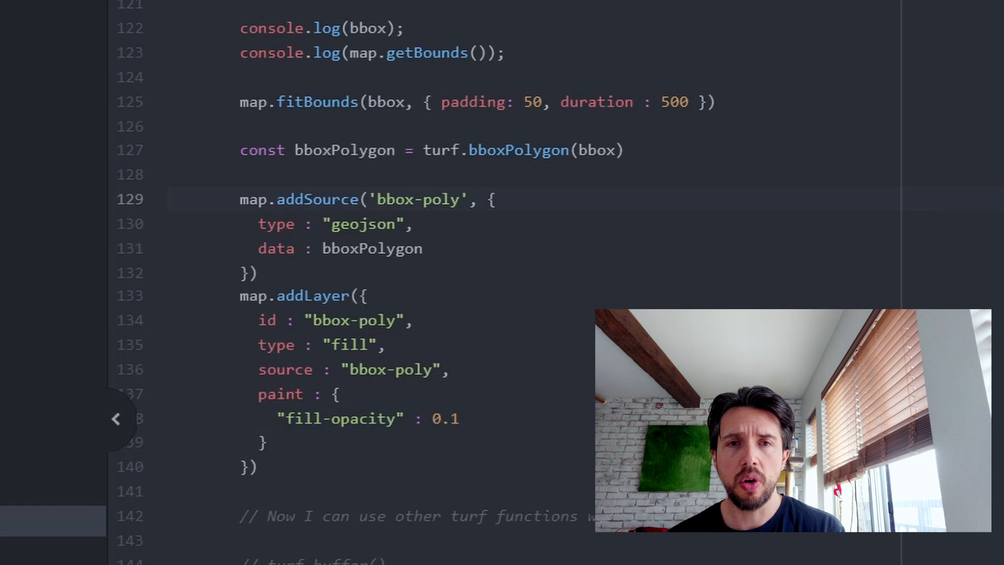
# Step: Reload the Chrome map to show the translucent bbox polygon over Vancouver–Kelowna, then return to Atom
pyautogui.hotkey('alt', 'Tab')
pyautogui.press('F5')
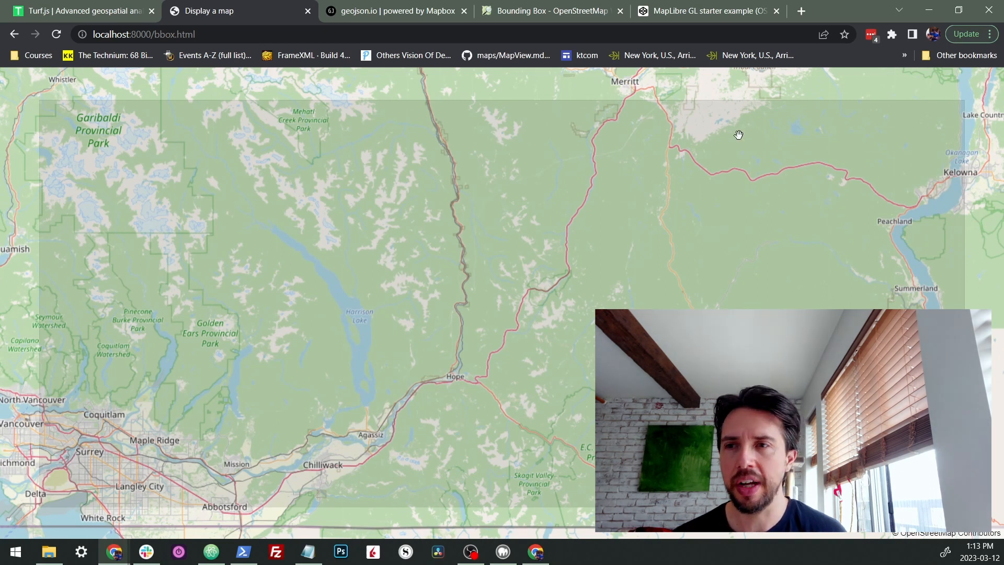
pyautogui.scroll(-3, 485, 313)
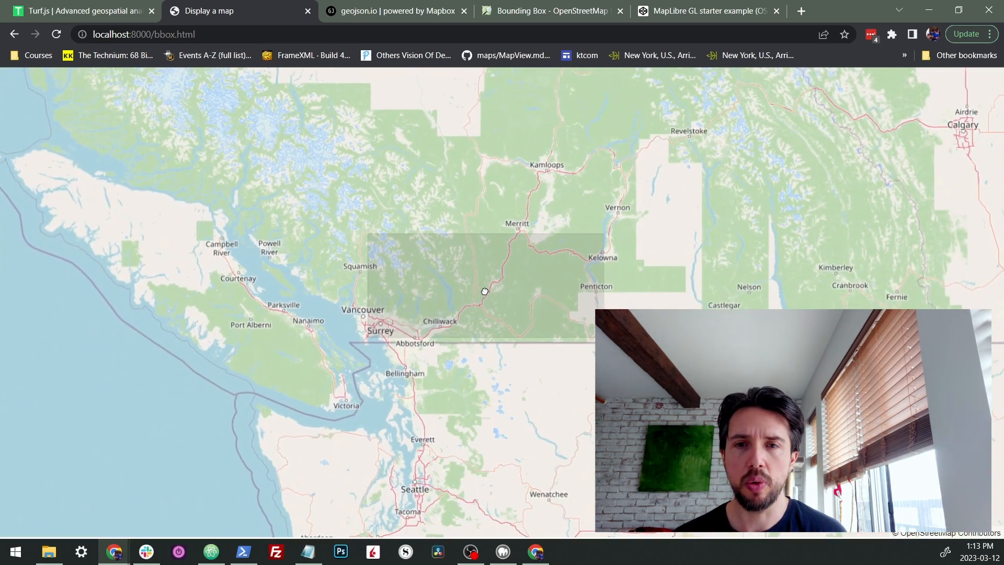
pyautogui.scroll(3, 423, 314)
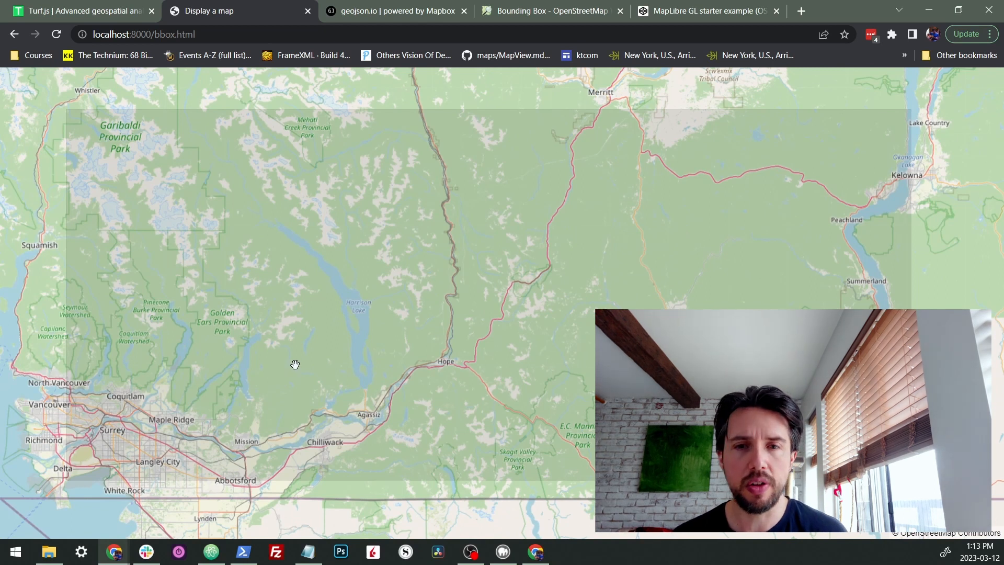
pyautogui.click(244, 552)
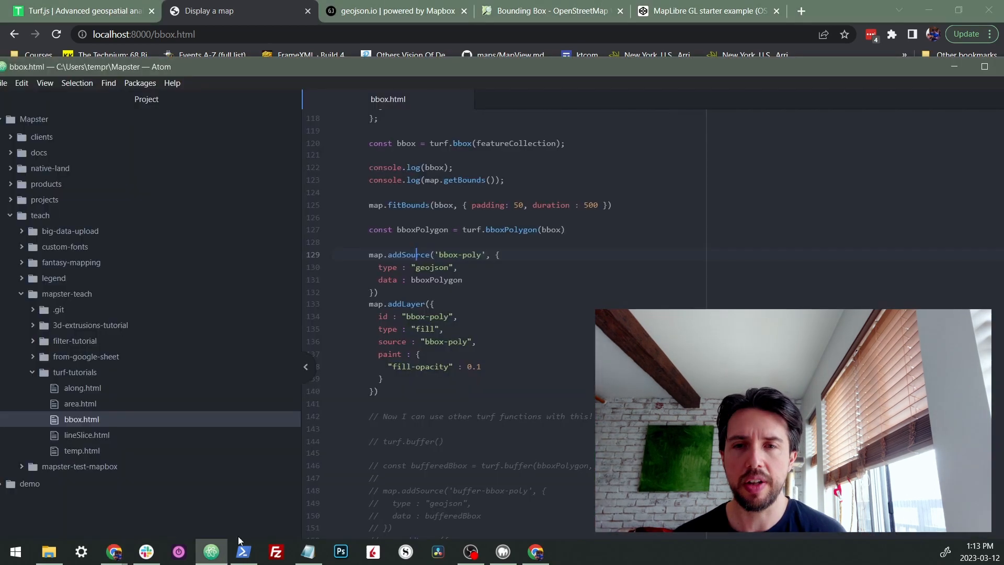
pyautogui.scroll(-2, 449, 299)
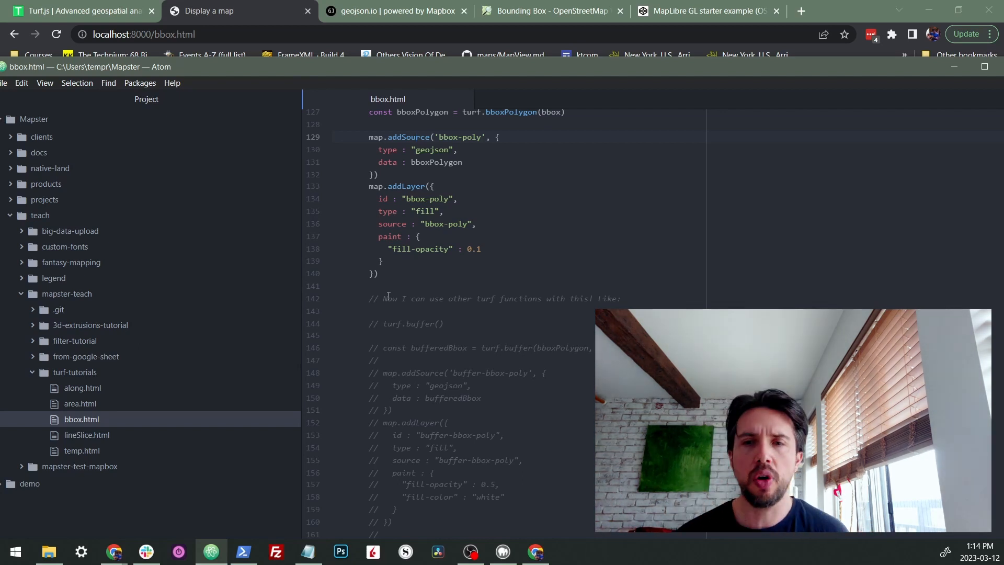
pyautogui.scroll(-2, 390, 298)
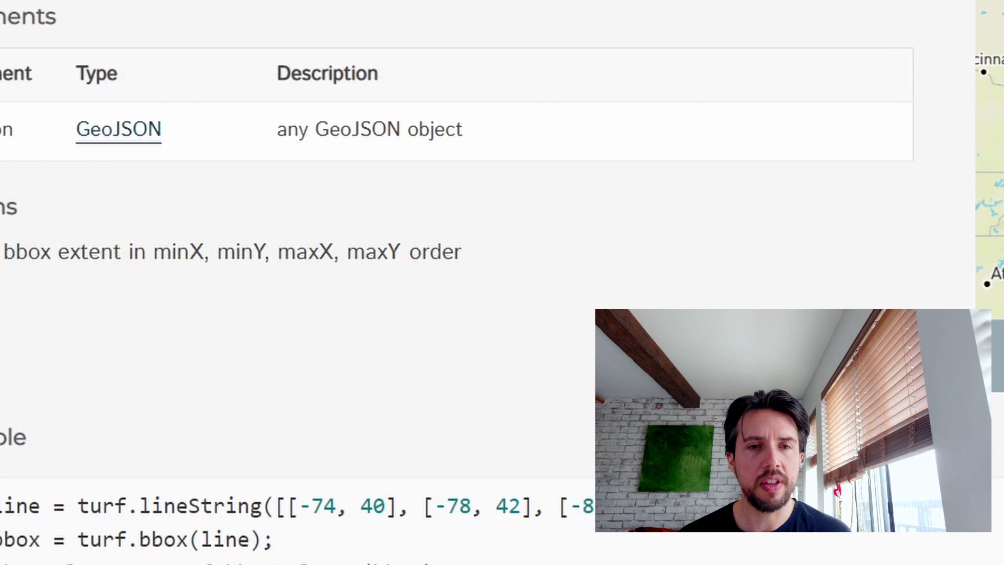
pyautogui.scroll(1, 45, 304)
pyautogui.scroll(1, 45, 305)
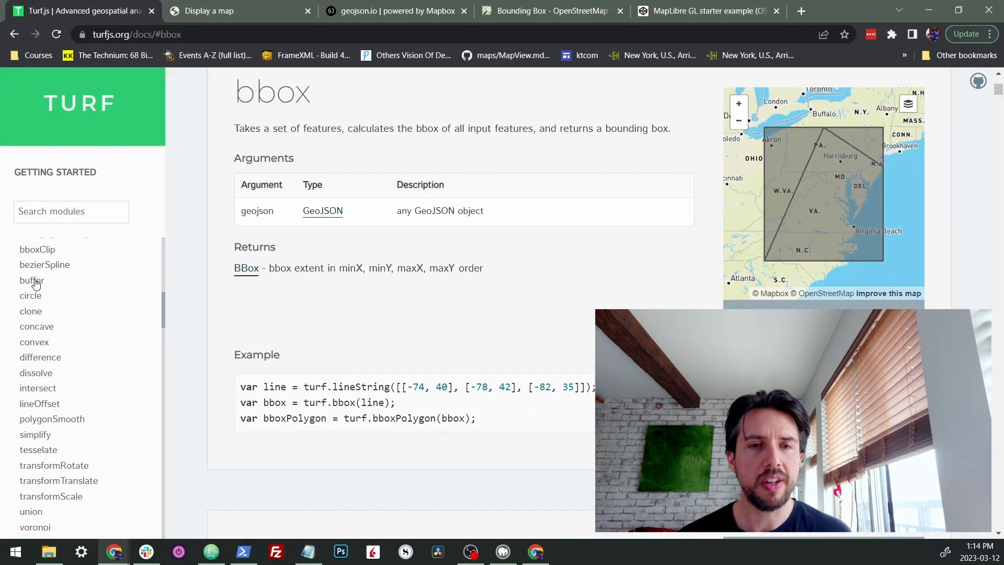
# Step: Bring up the Turf.js buffer reference with its radius and units options
pyautogui.click(32, 281)
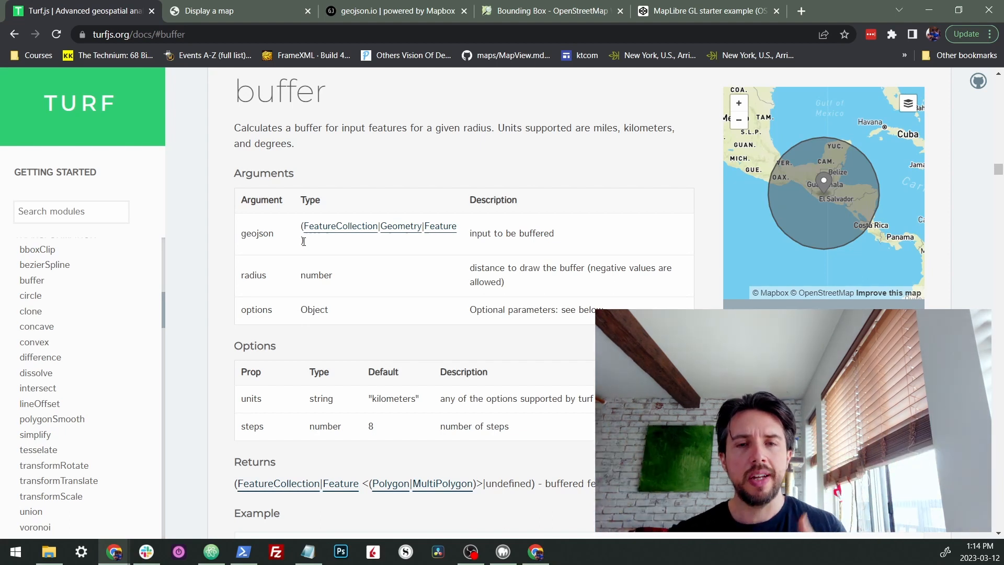
# Step: Back in bbox.html, review the padding: 50 option, the commented buffer data line and fitBounds on line 125
pyautogui.click(210, 552)
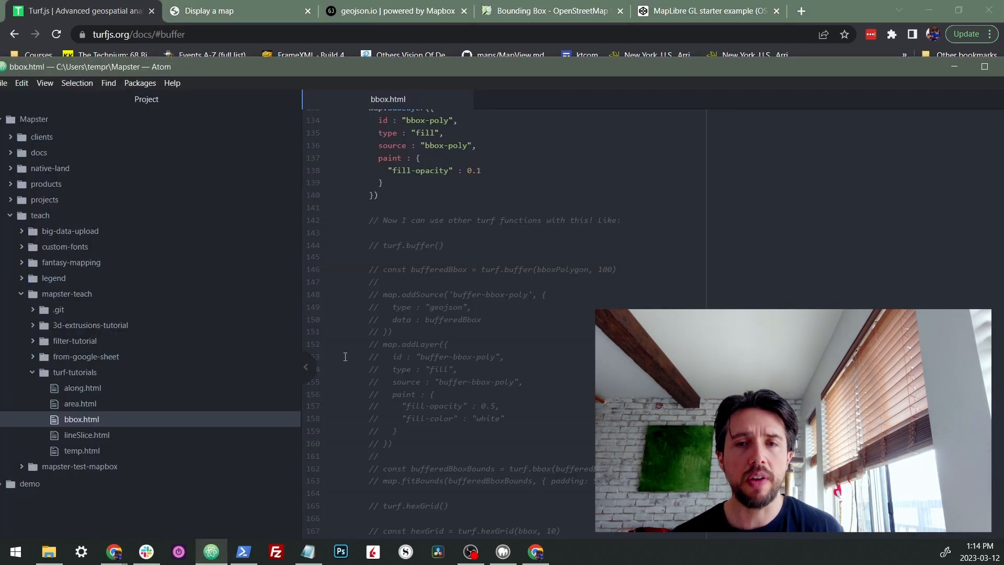
pyautogui.scroll(4, 346, 355)
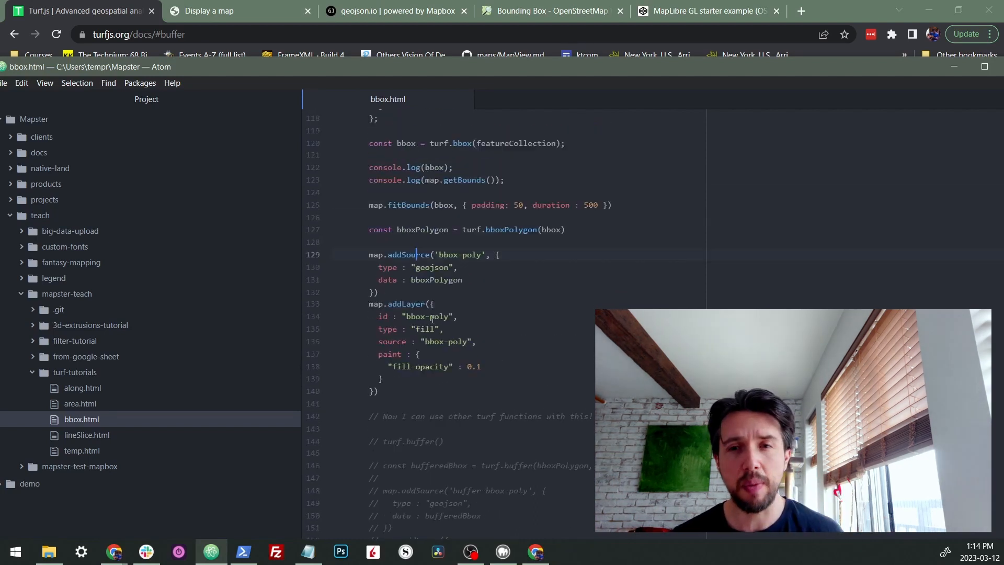
pyautogui.scroll(2, 451, 271)
pyautogui.moveTo(469, 244); pyautogui.dragTo(522, 244)
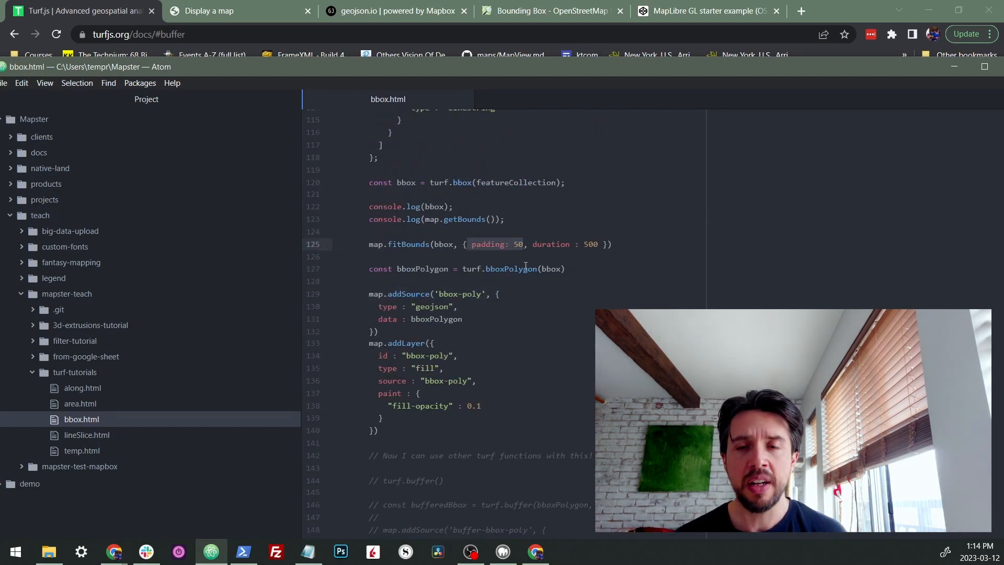
pyautogui.scroll(-3, 525, 267)
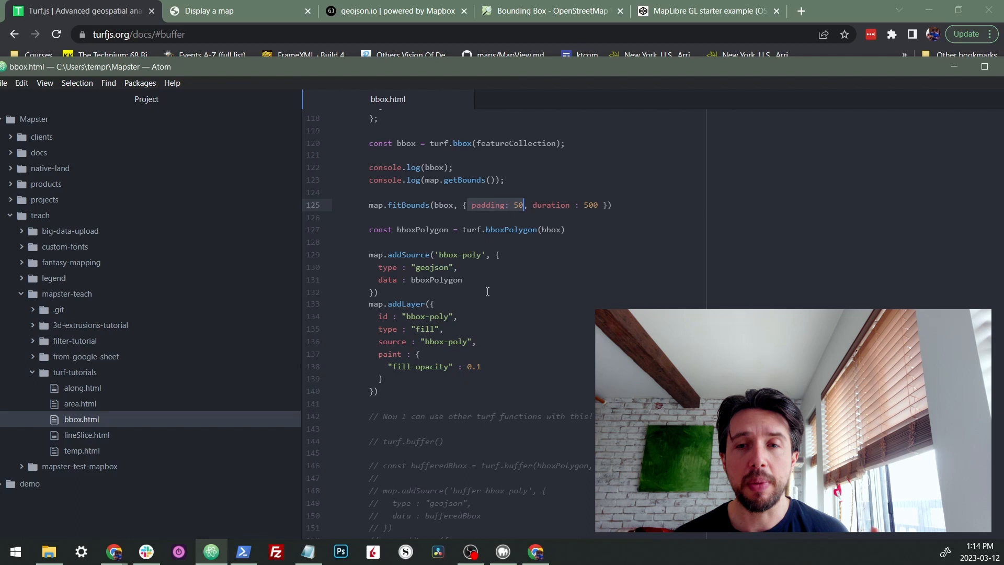
pyautogui.scroll(-3, 488, 292)
pyautogui.scroll(-3, 488, 292)
pyautogui.scroll(-3, 411, 323)
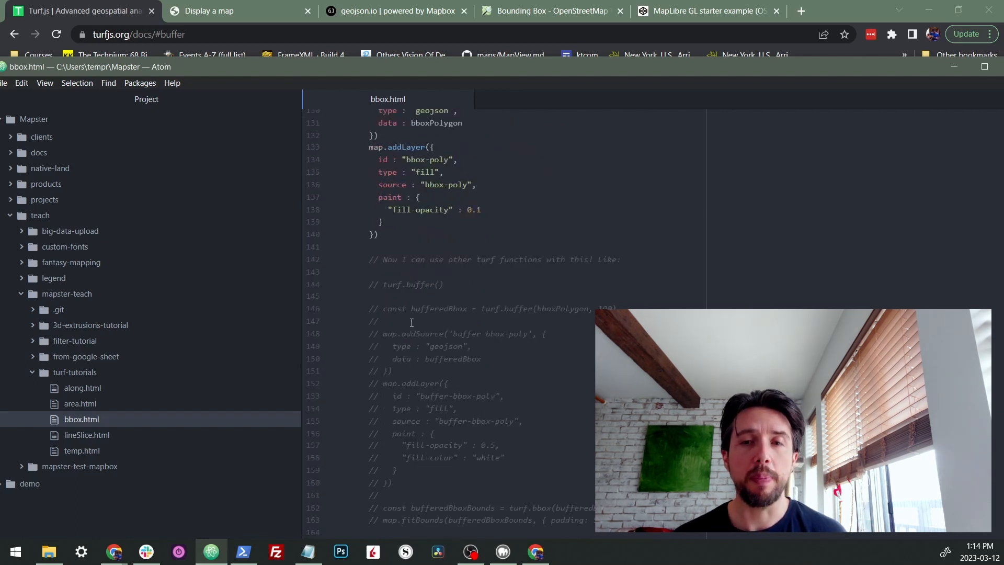
pyautogui.click(418, 359)
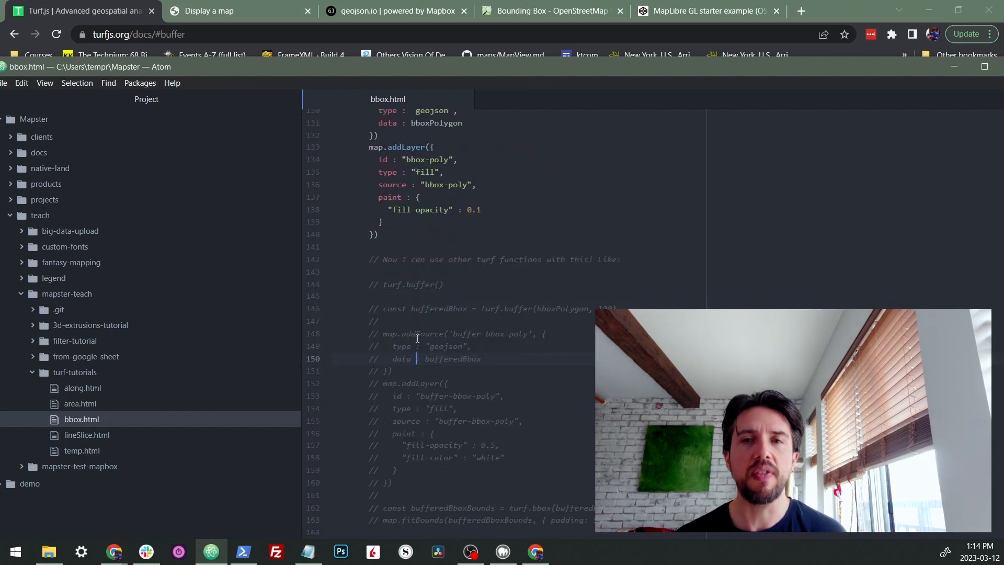
pyautogui.scroll(4, 414, 335)
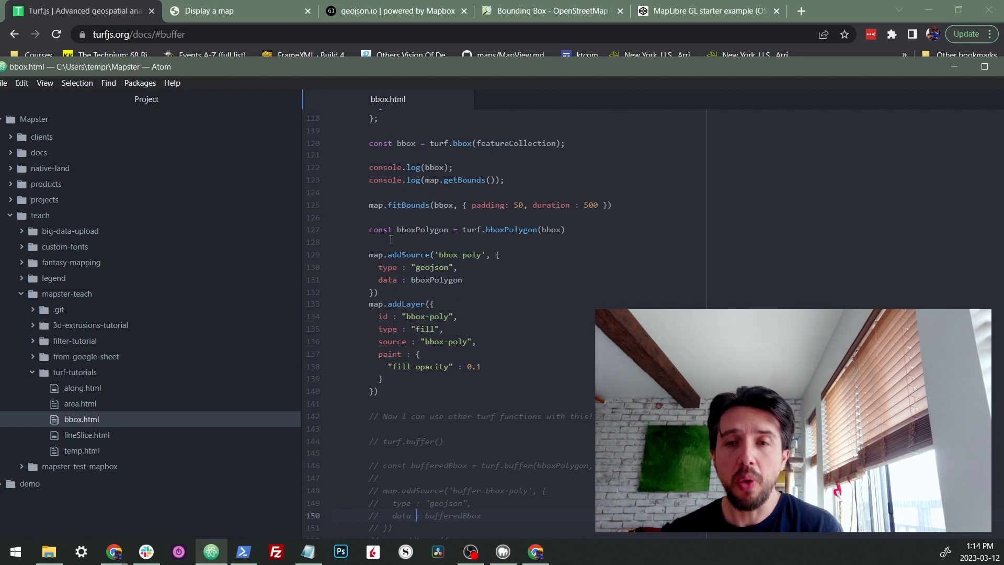
pyautogui.scroll(-3, 381, 237)
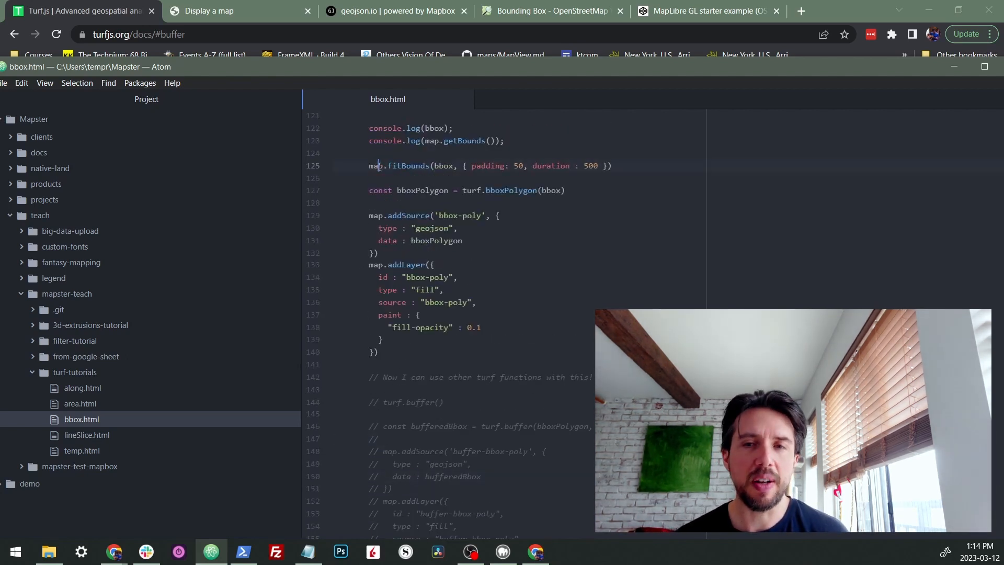
pyautogui.doubleClick(408, 166)
pyautogui.scroll(-5, 438, 258)
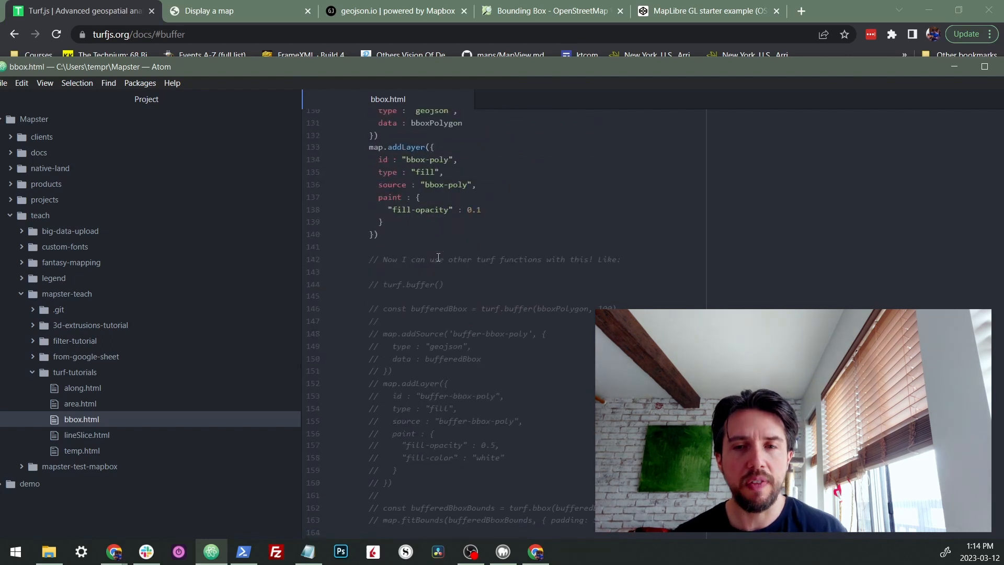
pyautogui.scroll(-3, 439, 258)
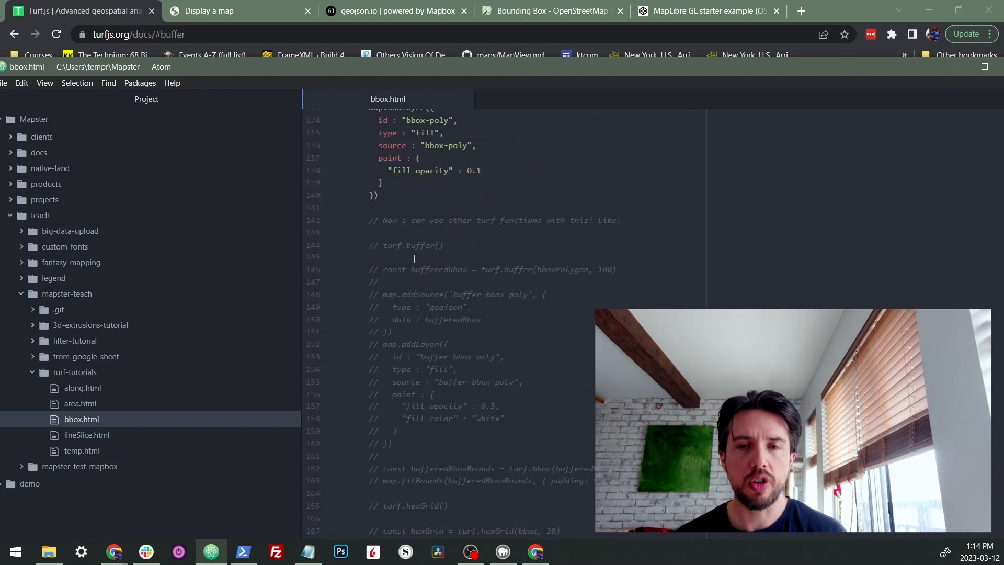
pyautogui.moveTo(413, 269); pyautogui.dragTo(455, 480)
# Step: Uncomment the turf.buffer block (lines 146–163) with its white fill layer and fitBounds, then view the rendered map
pyautogui.hotkey('ctrl', '/')
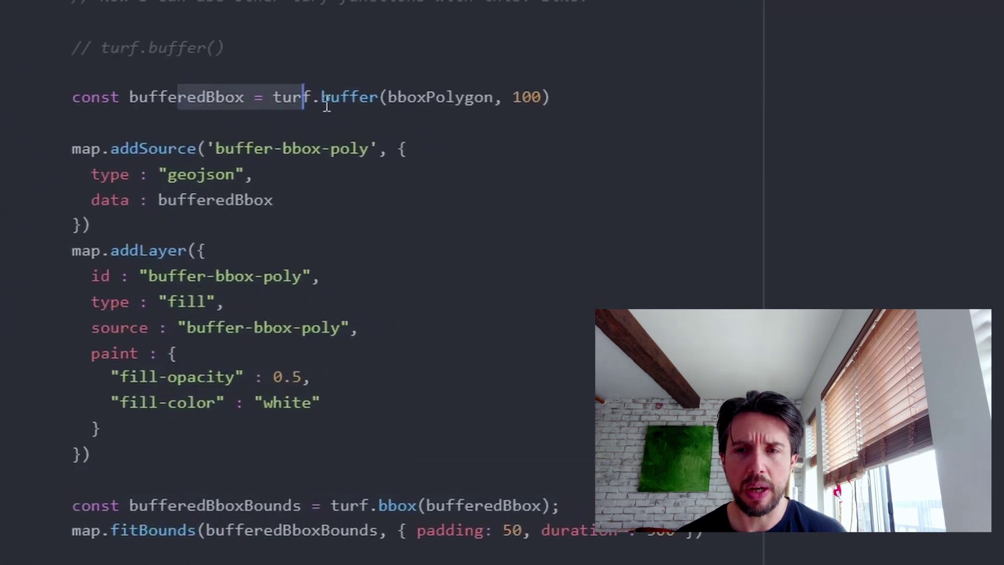
pyautogui.moveTo(324, 106); pyautogui.dragTo(532, 96)
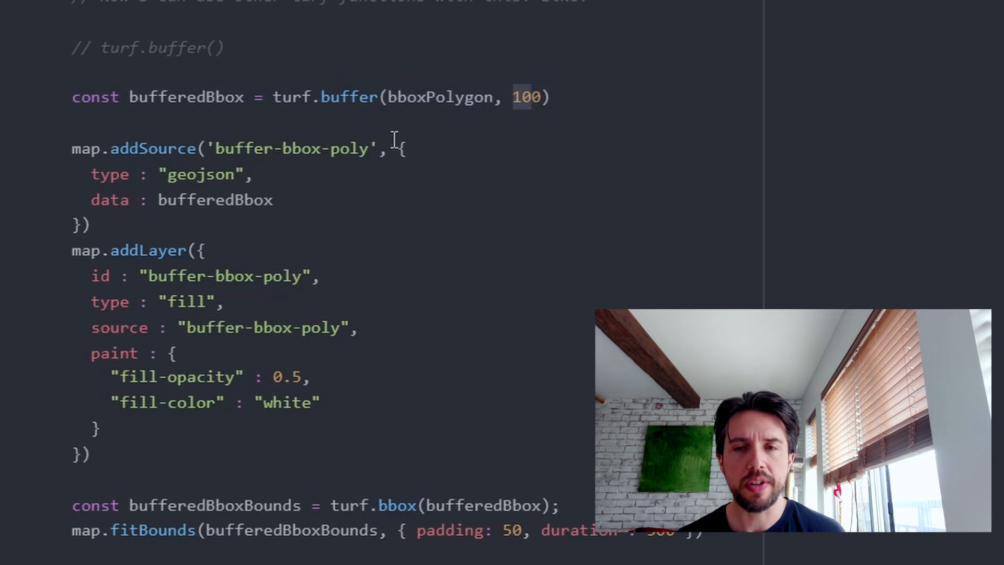
pyautogui.scroll(-3, 470, 158)
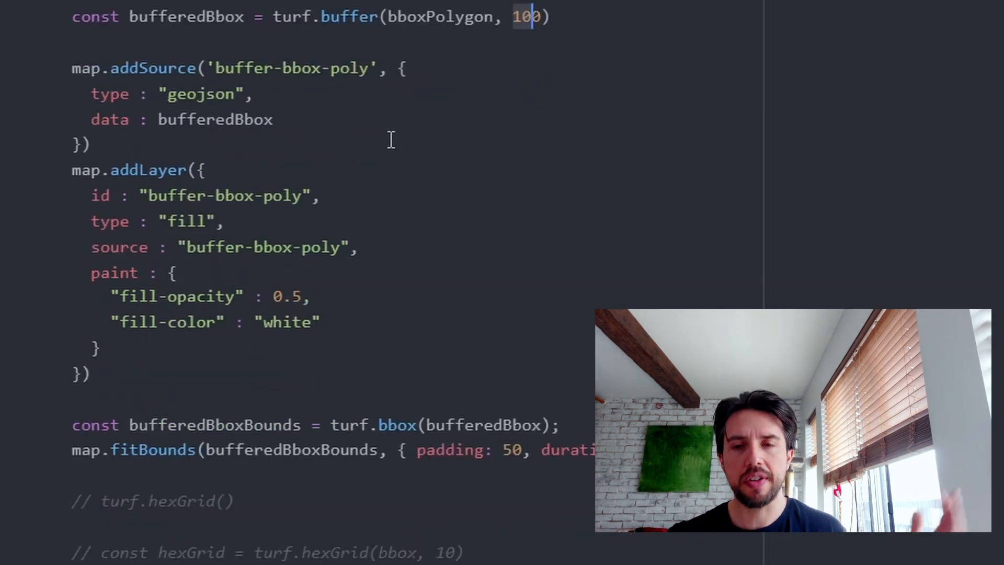
pyautogui.scroll(-3, 359, 129)
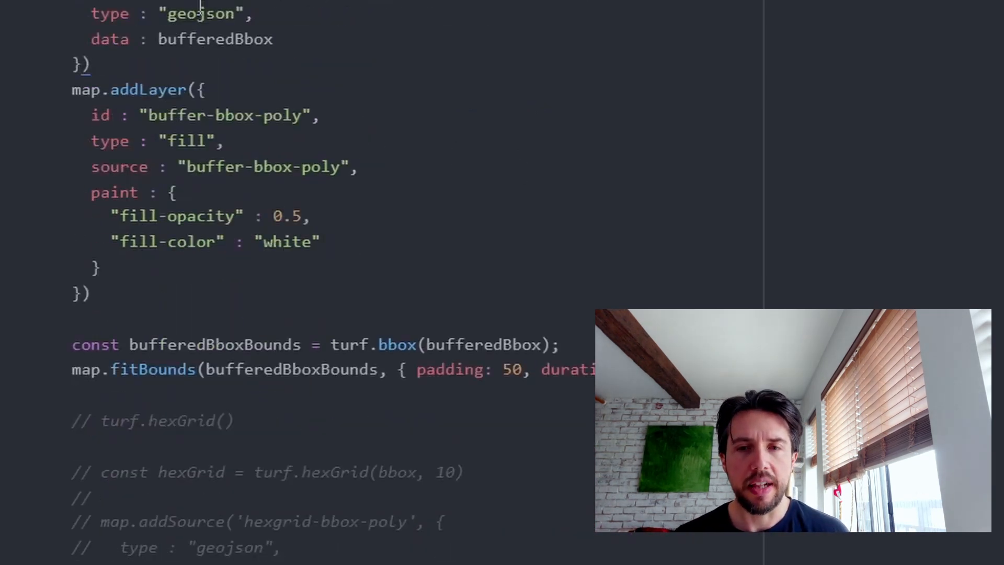
pyautogui.click(227, 293)
pyautogui.click(271, 189)
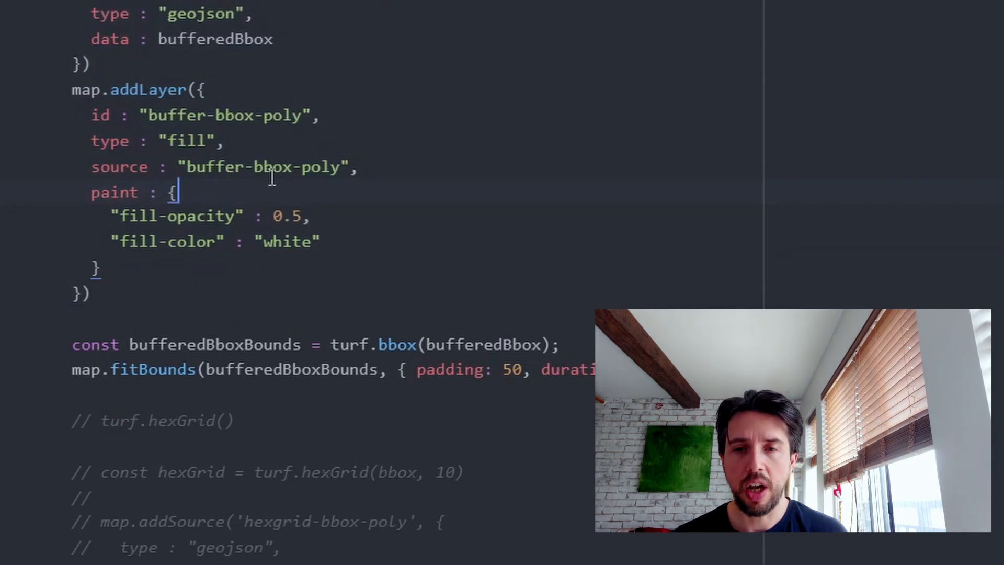
pyautogui.scroll(-3, 271, 180)
pyautogui.moveTo(177, 209); pyautogui.dragTo(620, 212)
pyautogui.click(437, 208)
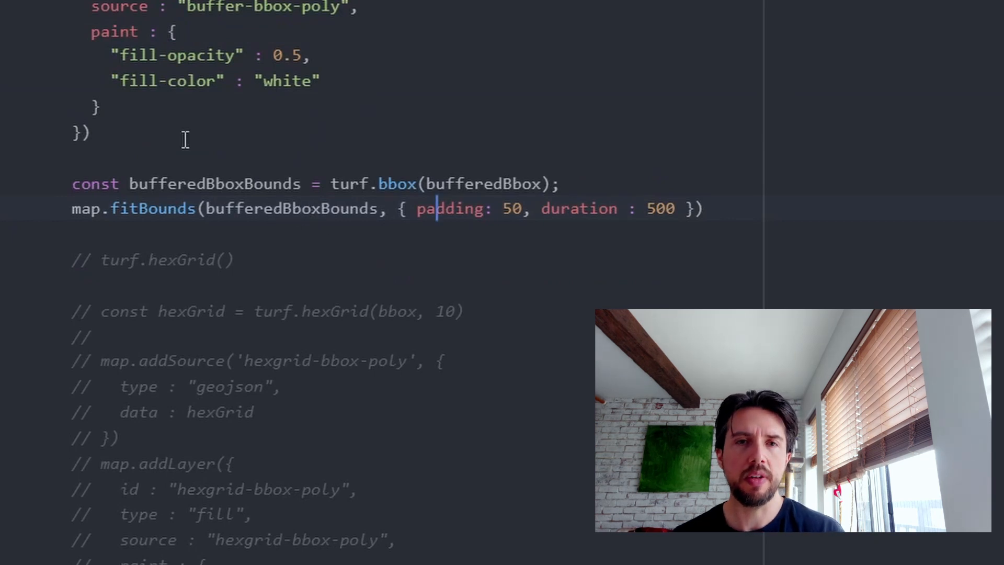
pyautogui.hotkey('alt', 'Tab')
pyautogui.hotkey('alt', 'Tab')
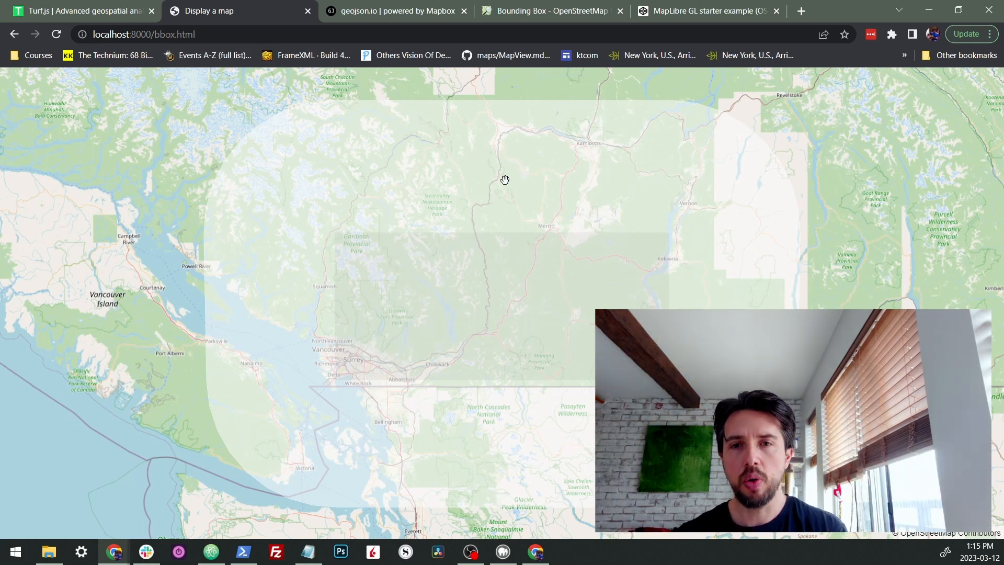
# Step: Comment out the buffered bbox block and uncomment the turf.hexGrid source and fill layer
pyautogui.click(212, 552)
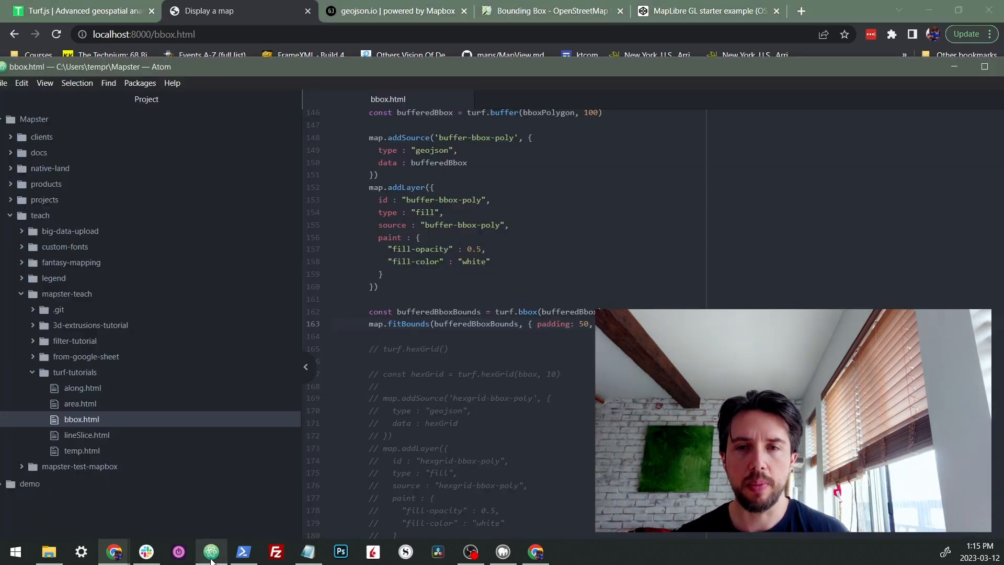
pyautogui.scroll(-2, 524, 316)
pyautogui.scroll(2, 502, 298)
pyautogui.scroll(3, 466, 281)
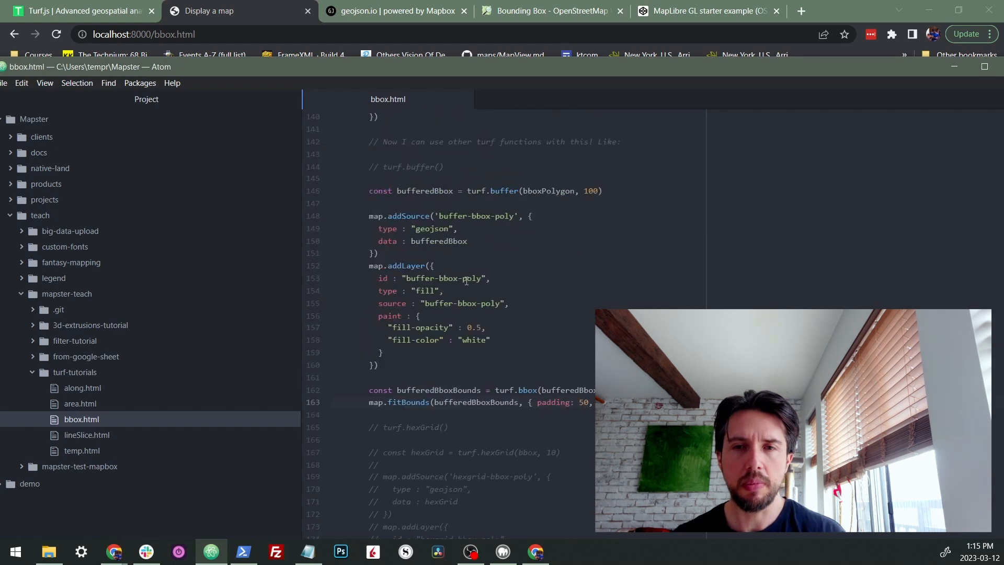
pyautogui.keyDown('shift'); pyautogui.click(451, 192); pyautogui.keyUp('shift')
pyautogui.hotkey('ctrl', '/')
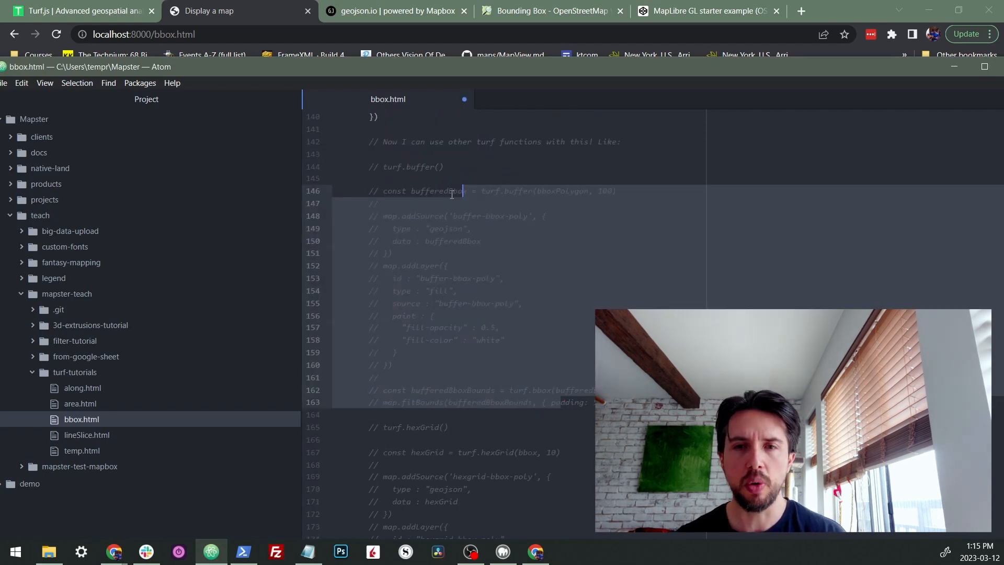
pyautogui.scroll(-5, 451, 236)
pyautogui.moveTo(440, 245)
pyautogui.mouseDown()
pyautogui.moveTo(451, 295)
pyautogui.moveTo(444, 424)
pyautogui.mouseUp()
pyautogui.hotkey('ctrl', '/')
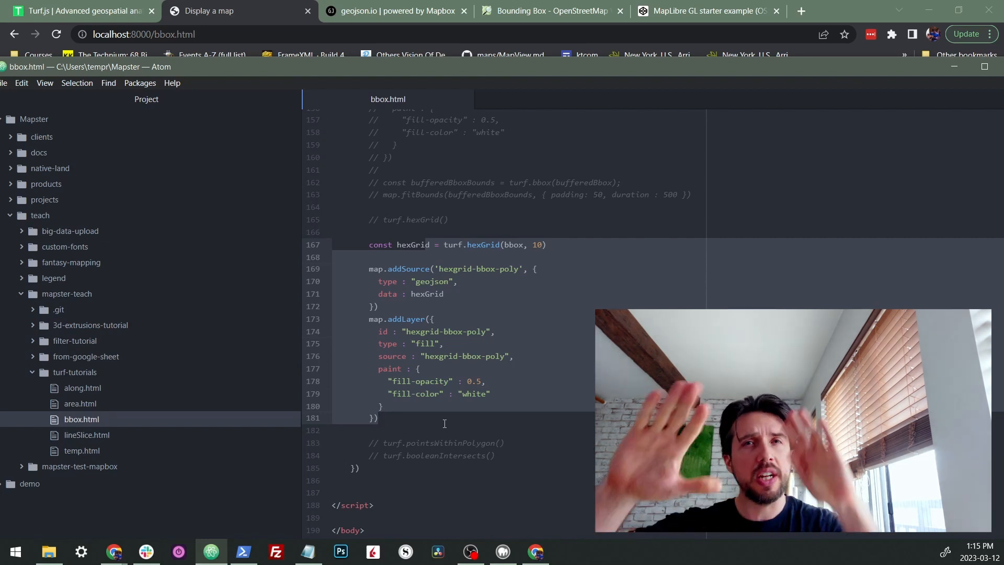
pyautogui.click(437, 394)
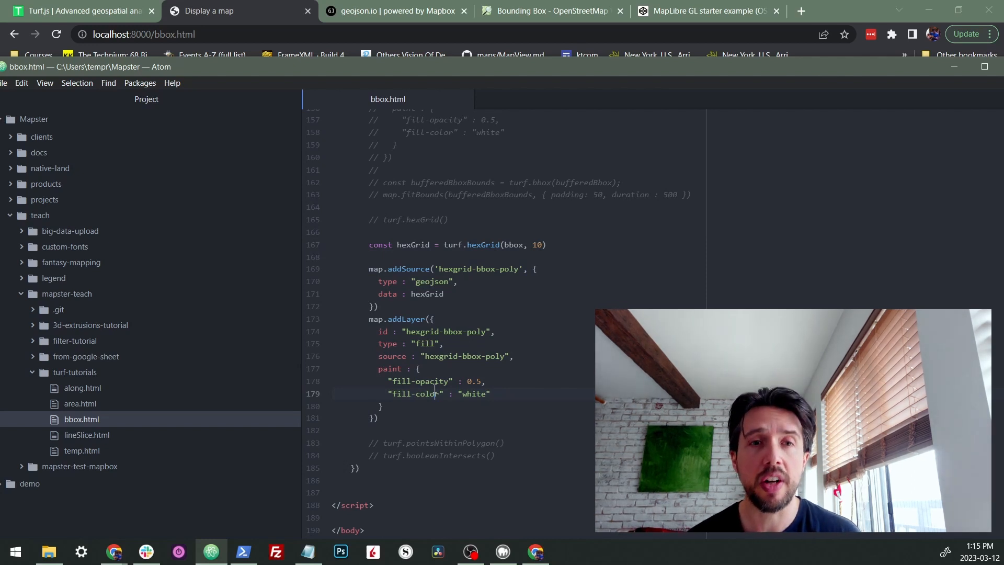
# Step: Review the hexGrid description on turfjs.org and return to bbox.html
pyautogui.click(98, 11)
pyautogui.scroll(-5, 107, 291)
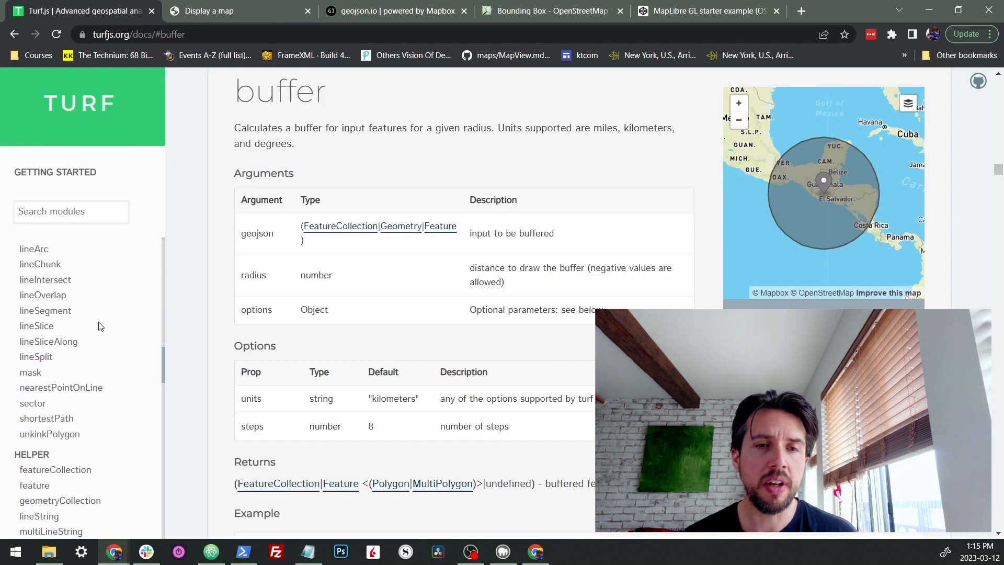
pyautogui.scroll(-5, 94, 313)
pyautogui.scroll(-4, 90, 322)
pyautogui.scroll(-4, 87, 330)
pyautogui.click(36, 267)
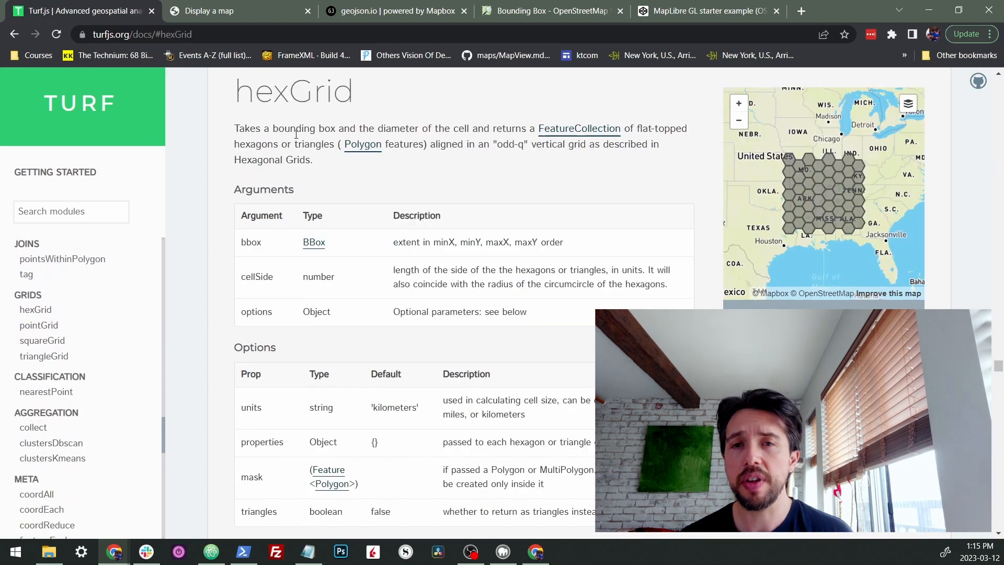
pyautogui.moveTo(295, 129); pyautogui.dragTo(462, 130)
pyautogui.click(453, 141)
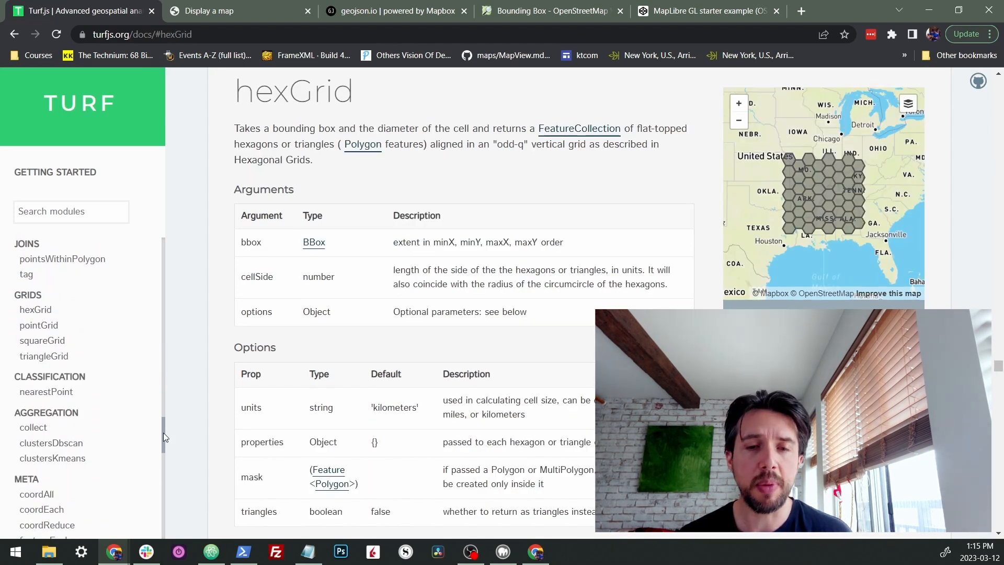
pyautogui.click(212, 551)
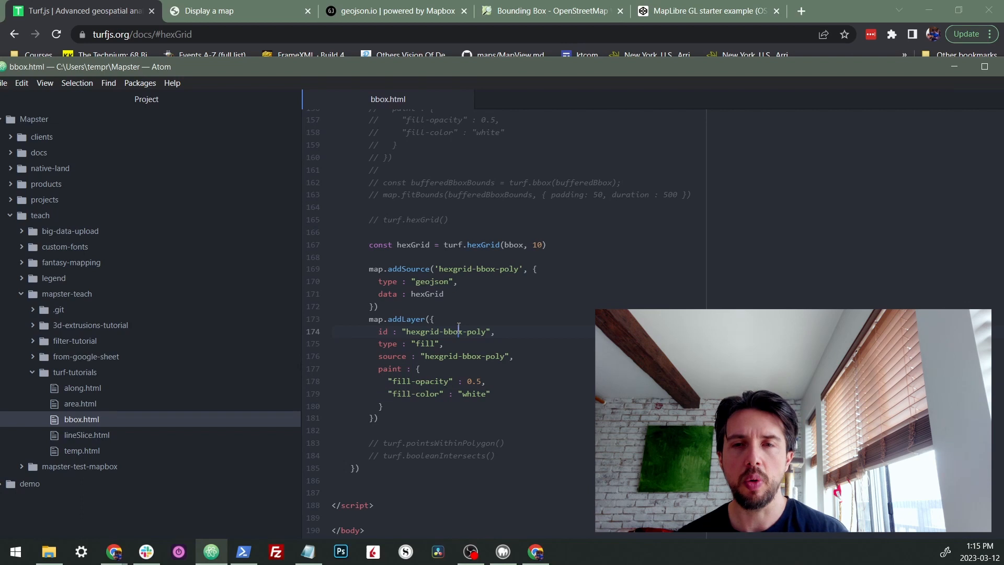
# Step: Reload the map to see the coarse hex grid, then reduce hexGrid cell size from 10 to 1
pyautogui.click(209, 10)
pyautogui.press('F5')
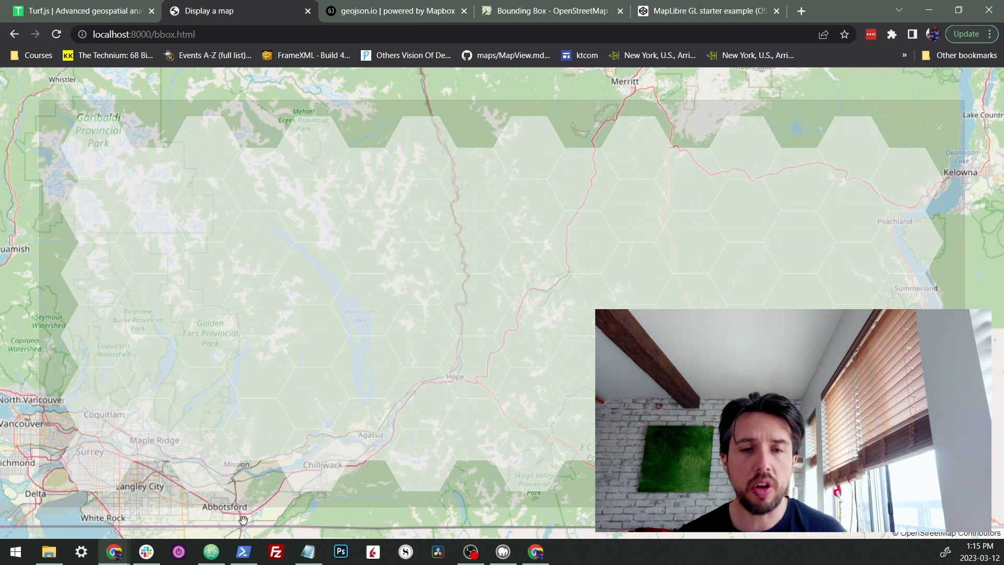
pyautogui.click(211, 552)
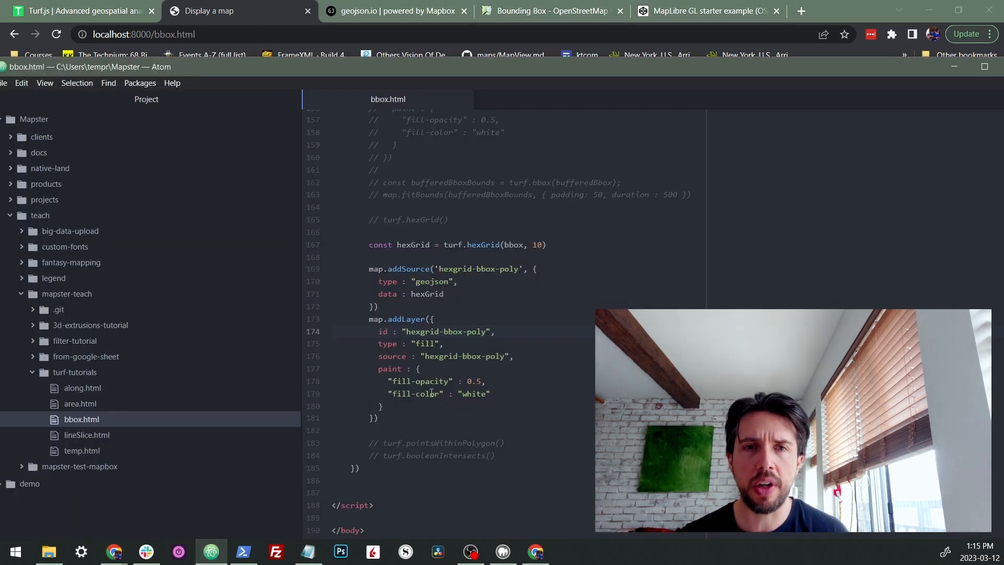
pyautogui.click(226, 16)
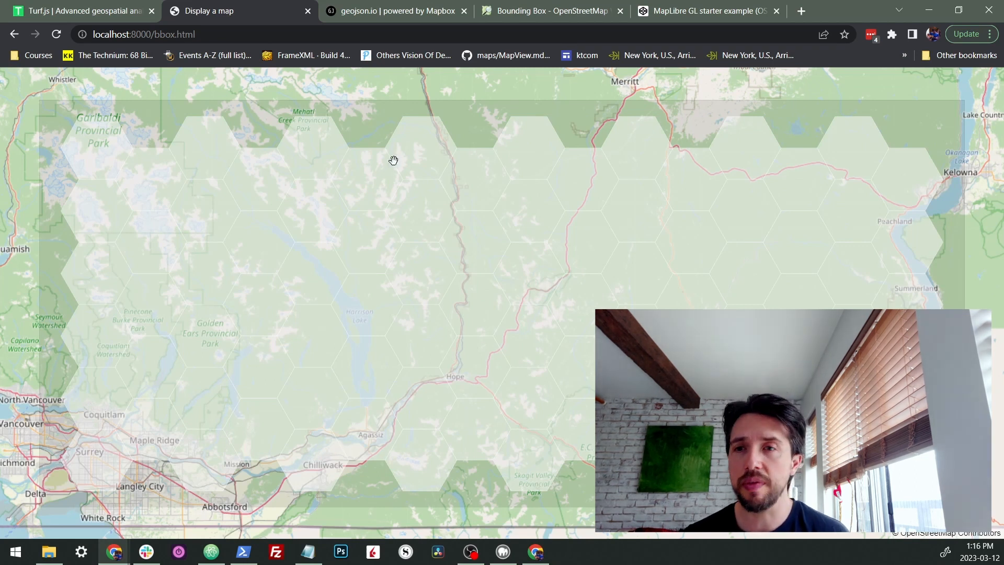
pyautogui.click(212, 552)
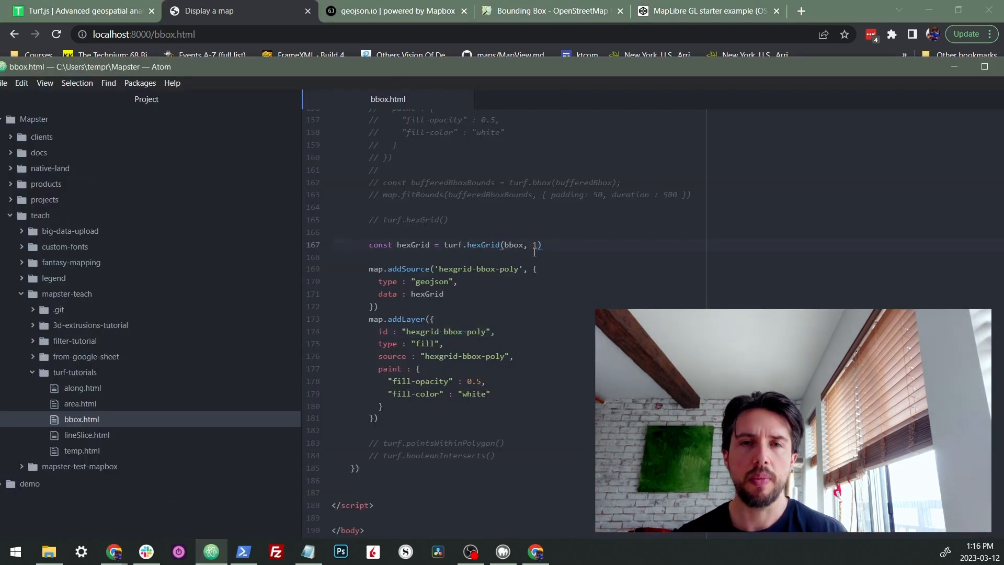
pyautogui.click(241, 17)
# Step: Reload the map with the finer hexagons and review the pointsWithinPolygon and booleanIntersects notes
pyautogui.press('F5')
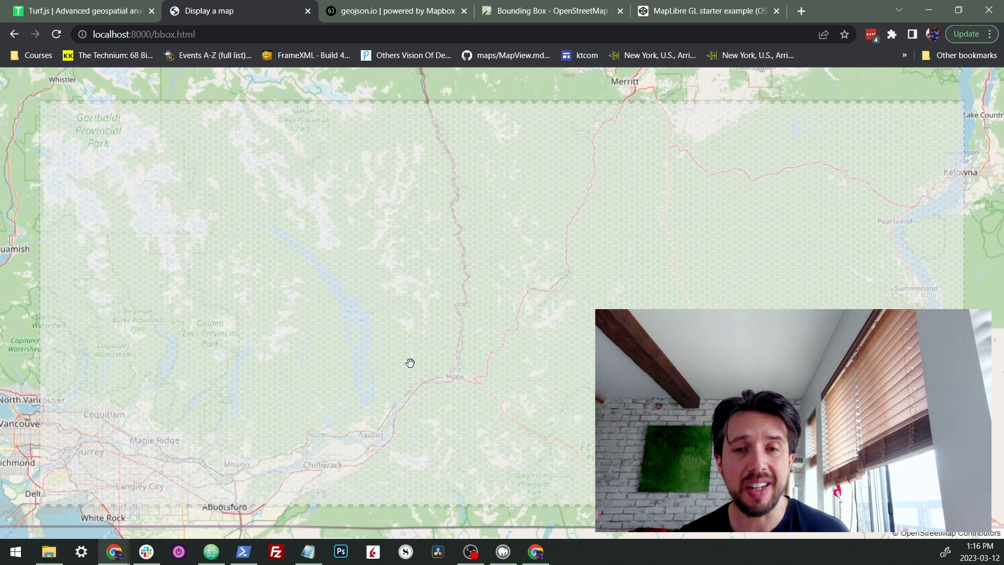
pyautogui.click(211, 552)
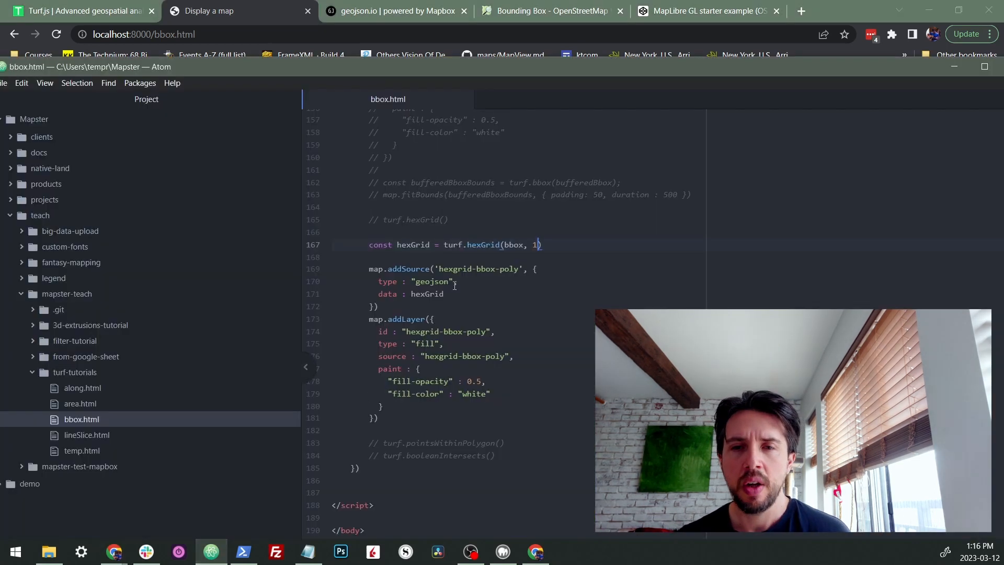
pyautogui.click(500, 442)
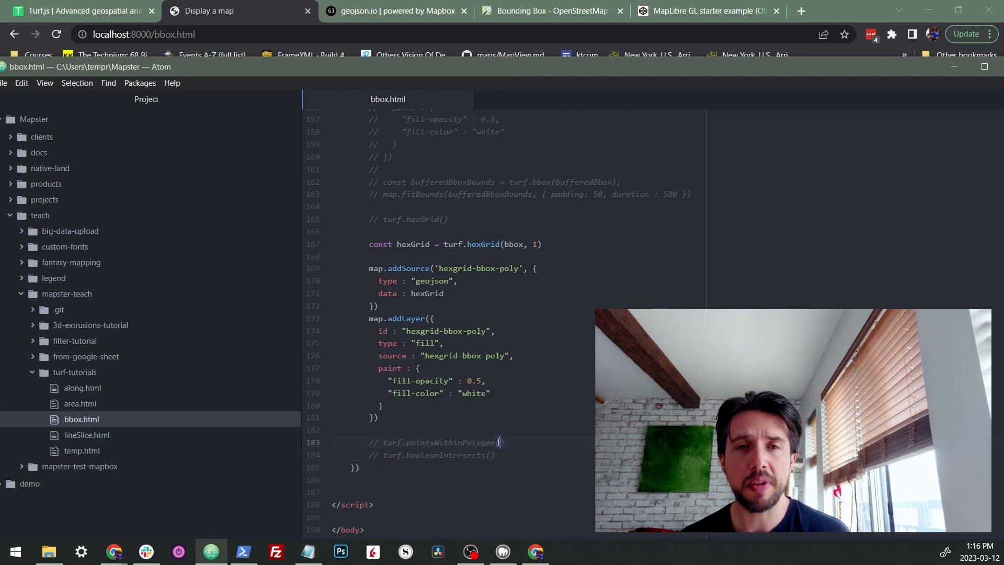
pyautogui.moveTo(400, 457); pyautogui.dragTo(523, 458)
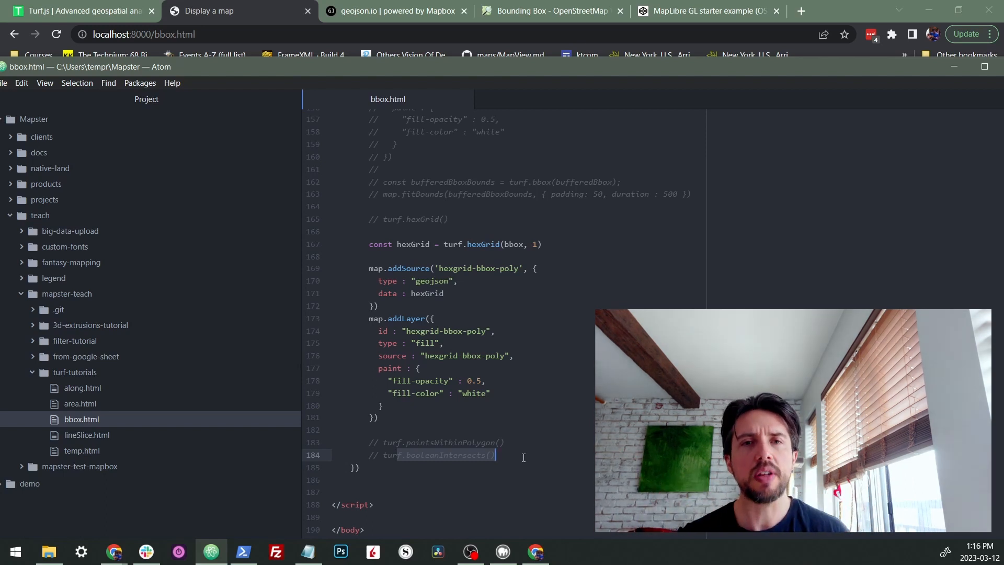
pyautogui.click(230, 17)
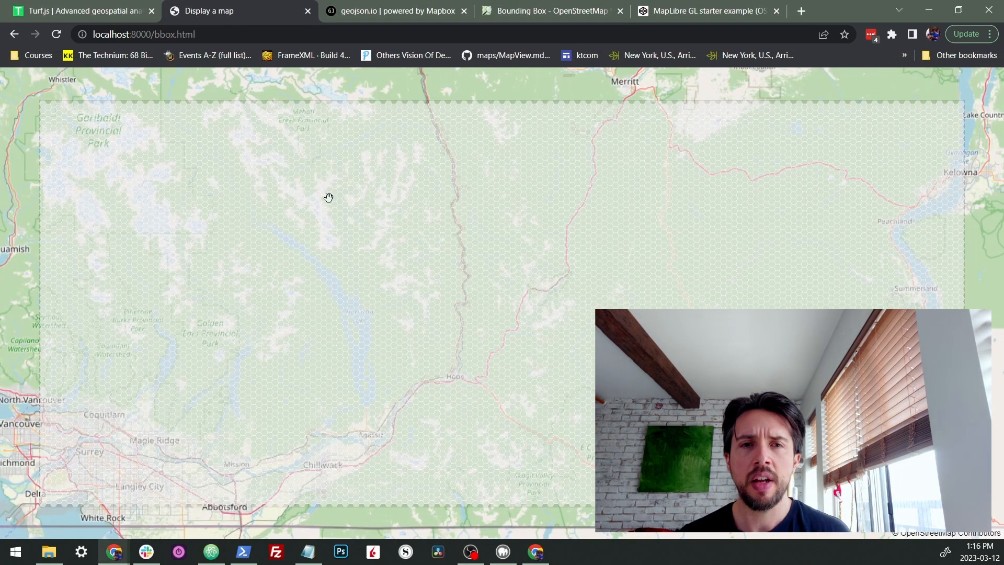
pyautogui.scroll(3, 539, 378)
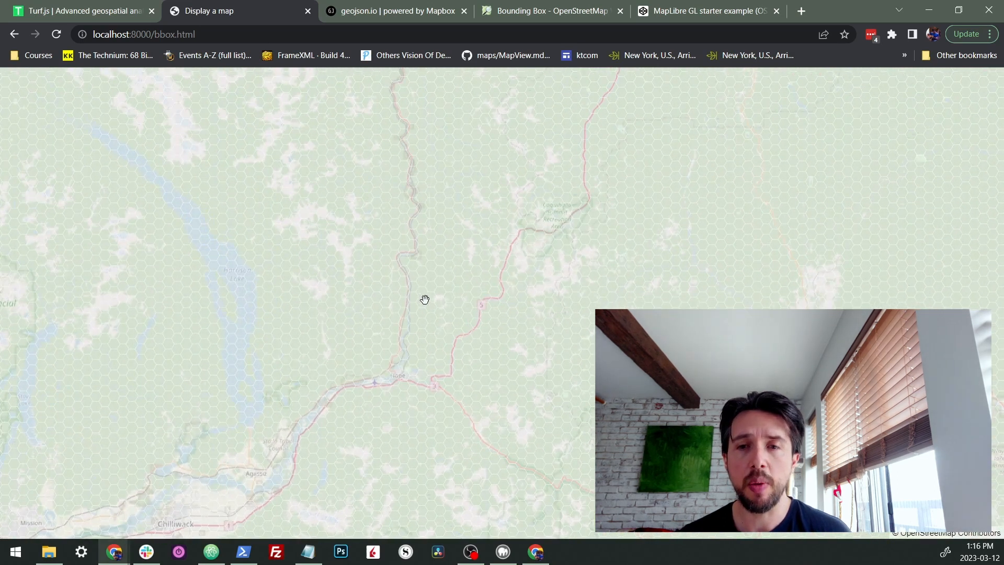
pyautogui.scroll(-3, 466, 319)
pyautogui.scroll(1, 466, 320)
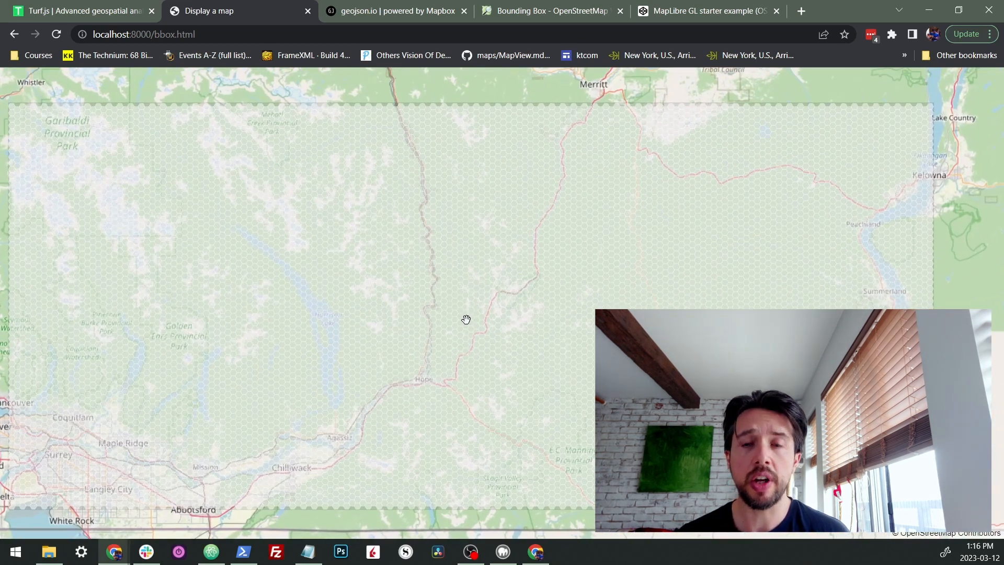